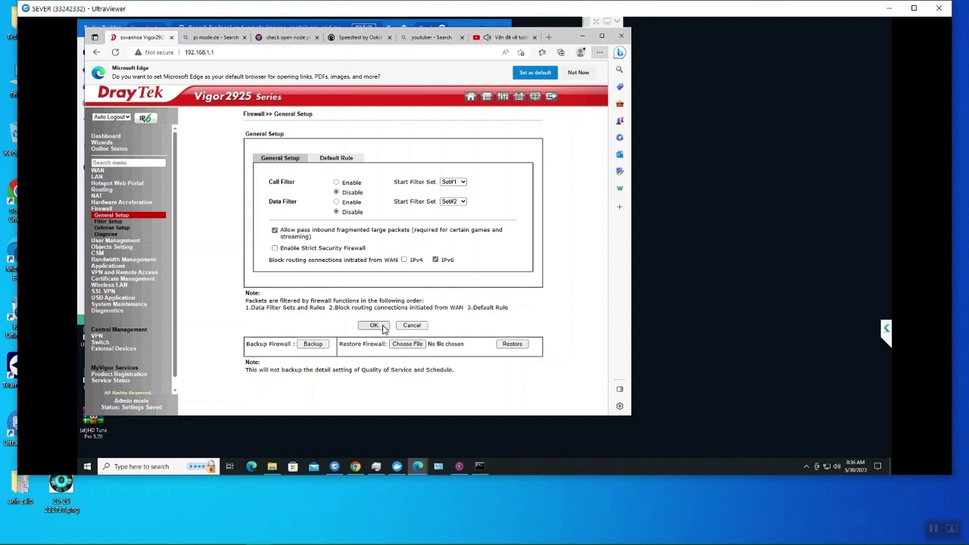
Step: Save the firewall's general setup with both the call filter and the data filter disabled
{"action": "left_click", "coordinate": [379, 328]}
Step: Open the DMZ Host setup in the router's NAT settings and show the WAN1 configuration
{"action": "left_click", "coordinate": [98, 196]}
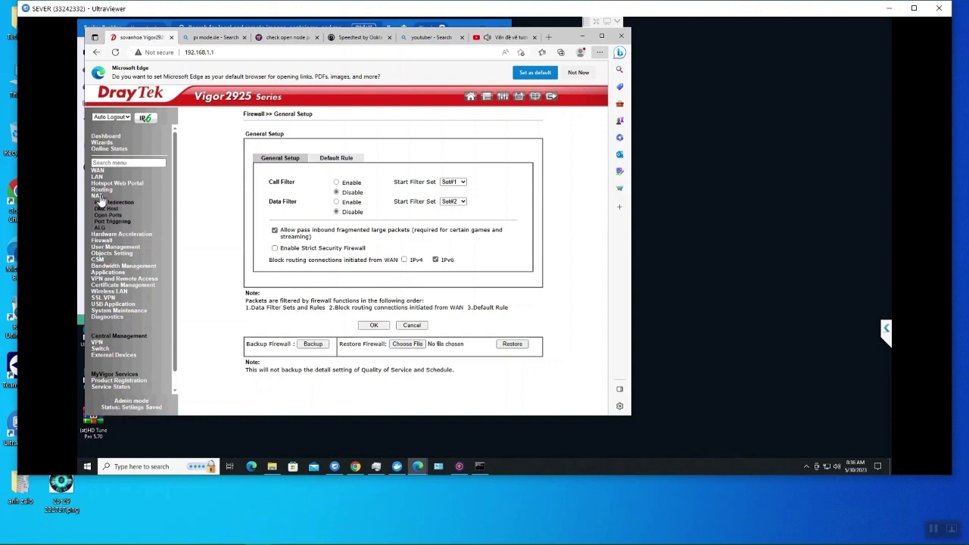
{"action": "right_click", "coordinate": [755, 166]}
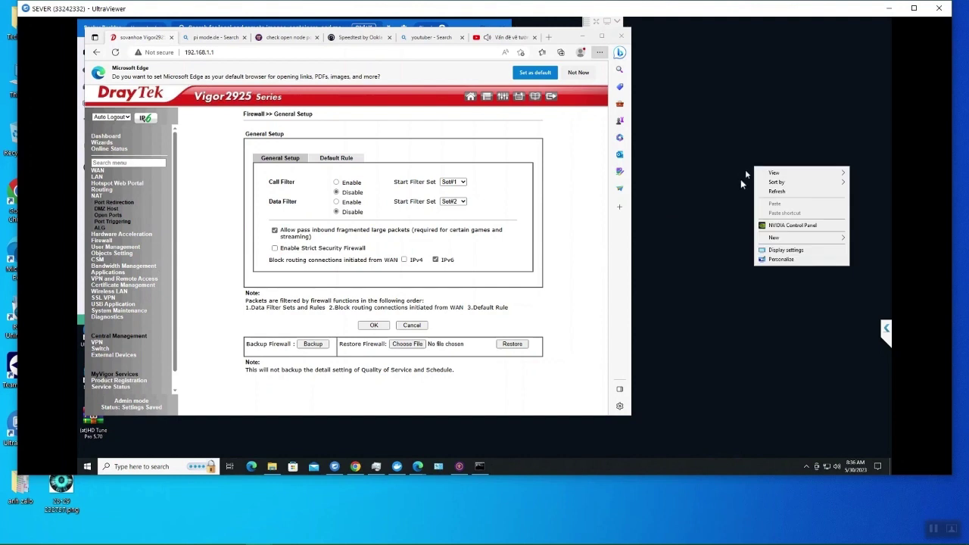
{"action": "left_click", "coordinate": [778, 193]}
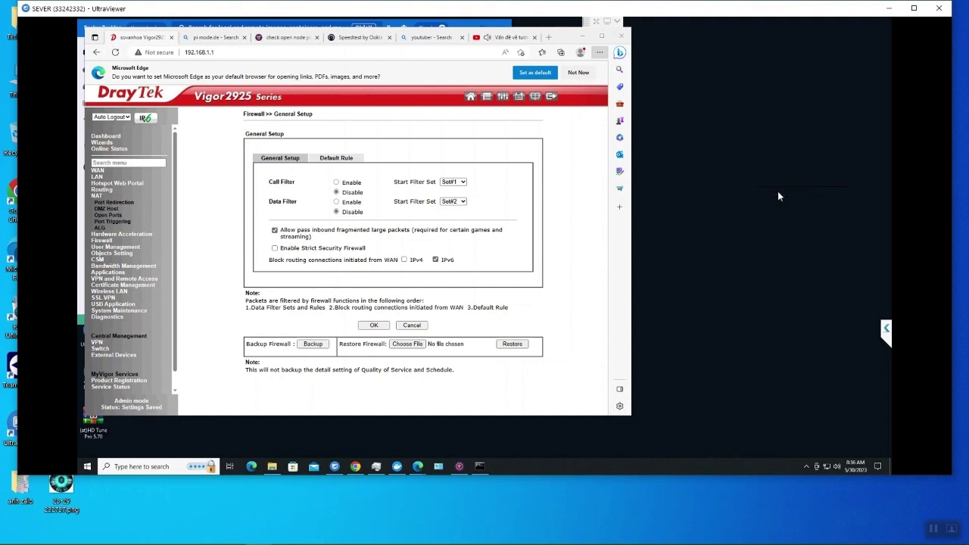
{"action": "left_click", "coordinate": [99, 196]}
{"action": "left_click", "coordinate": [101, 196]}
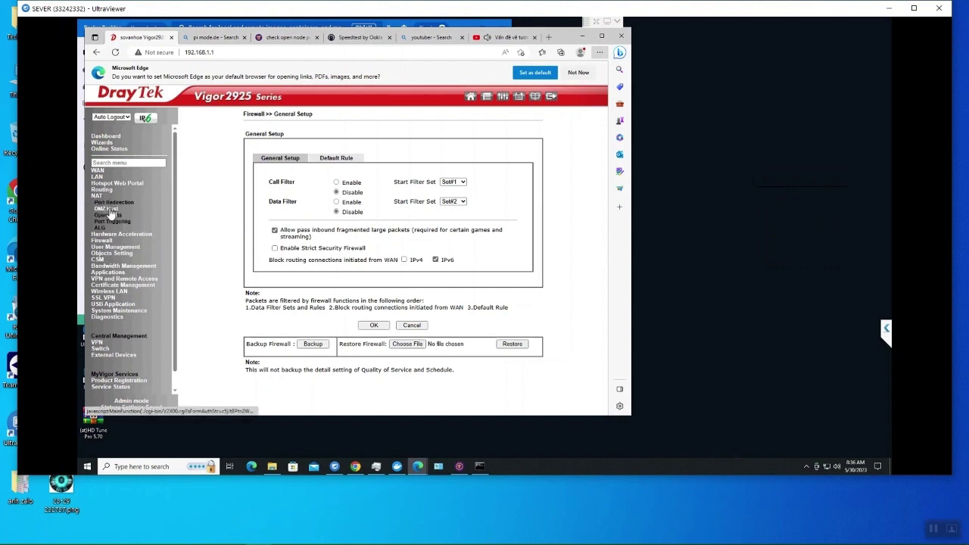
{"action": "left_click", "coordinate": [110, 212]}
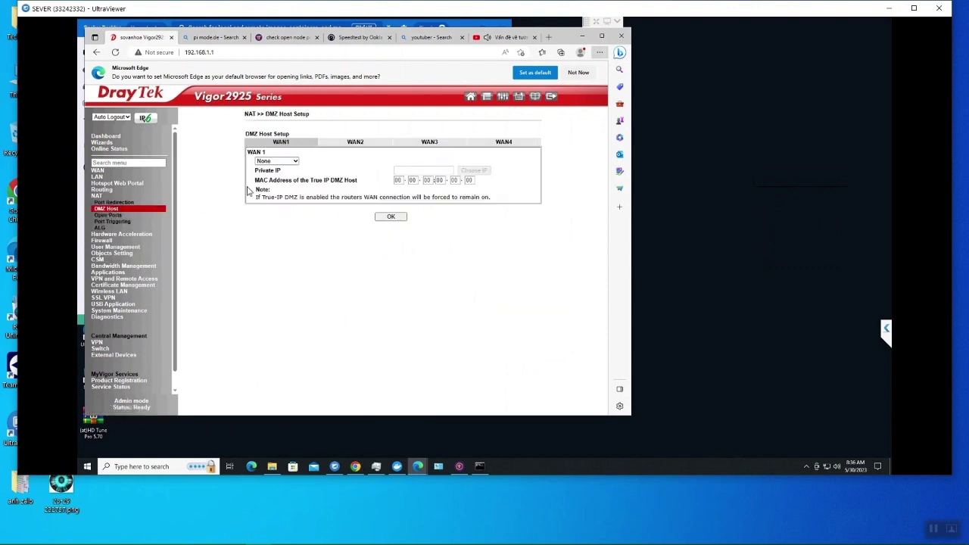
{"action": "left_click", "coordinate": [351, 146]}
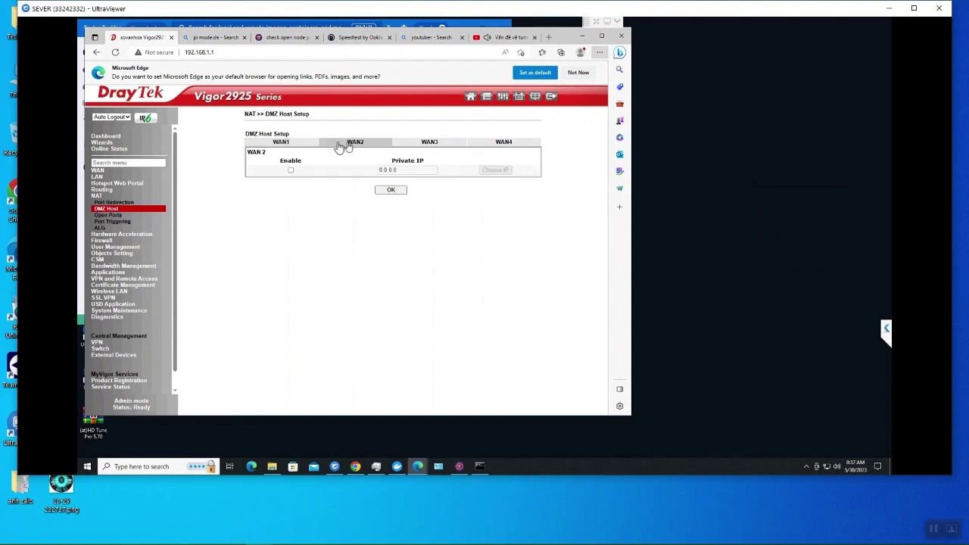
{"action": "left_click", "coordinate": [285, 147]}
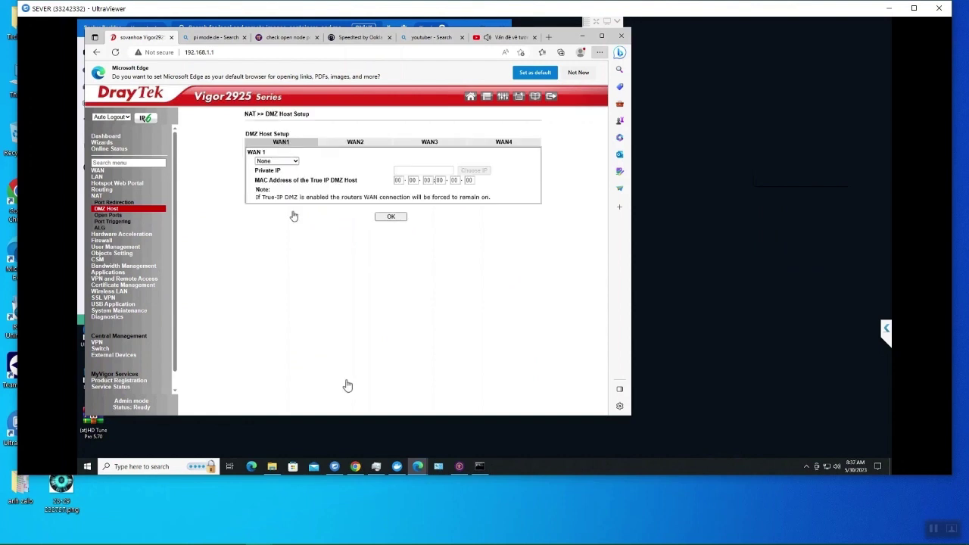
Step: Run ipconfig in a new Command Prompt, check the Ethernet adapter's IPv4 address and default gateway, and minimize the window
{"action": "left_click", "coordinate": [480, 466]}
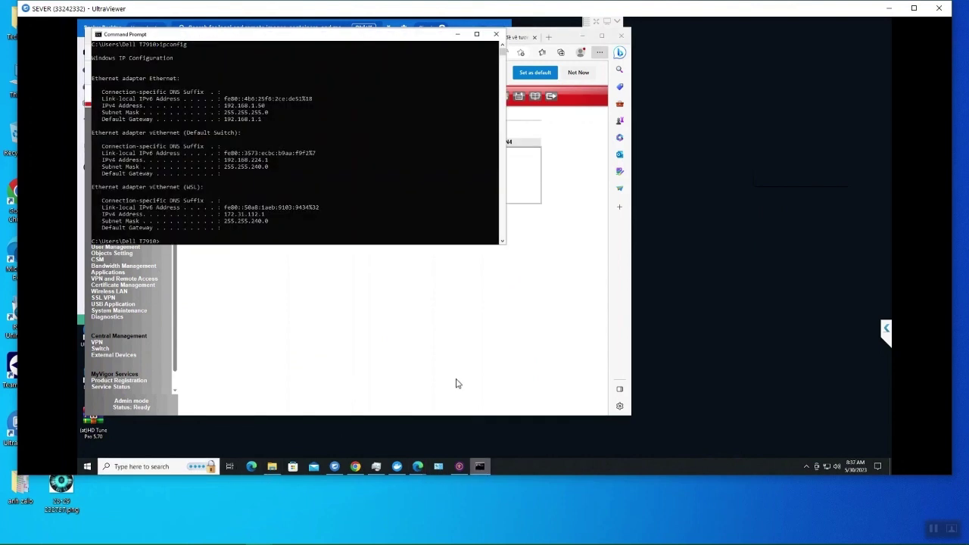
{"action": "left_click", "coordinate": [497, 34]}
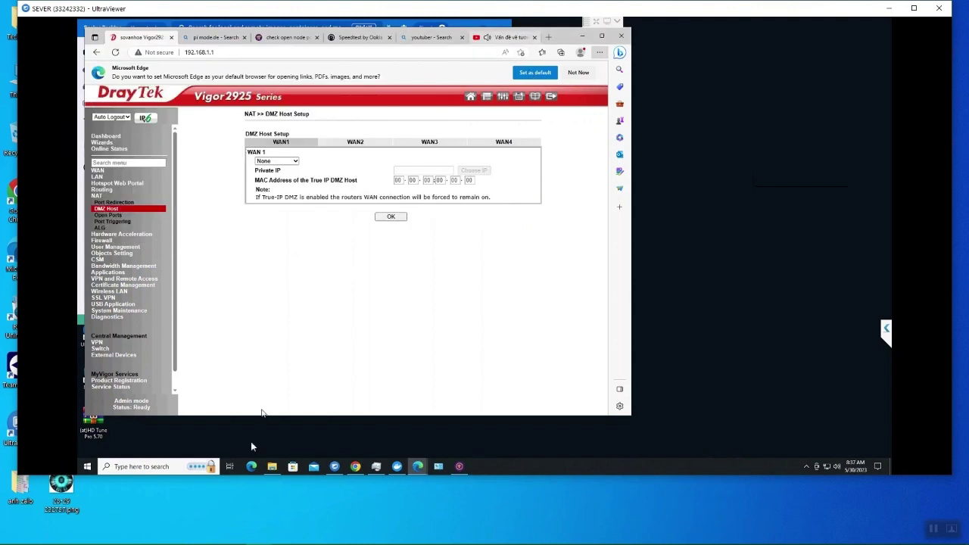
{"action": "left_click", "coordinate": [164, 468]}
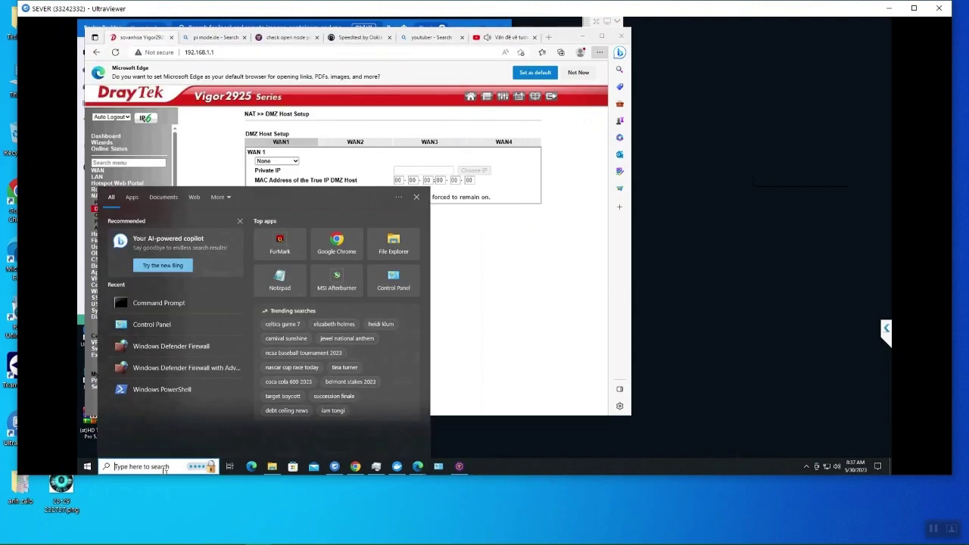
{"action": "type", "text": "cmd"}
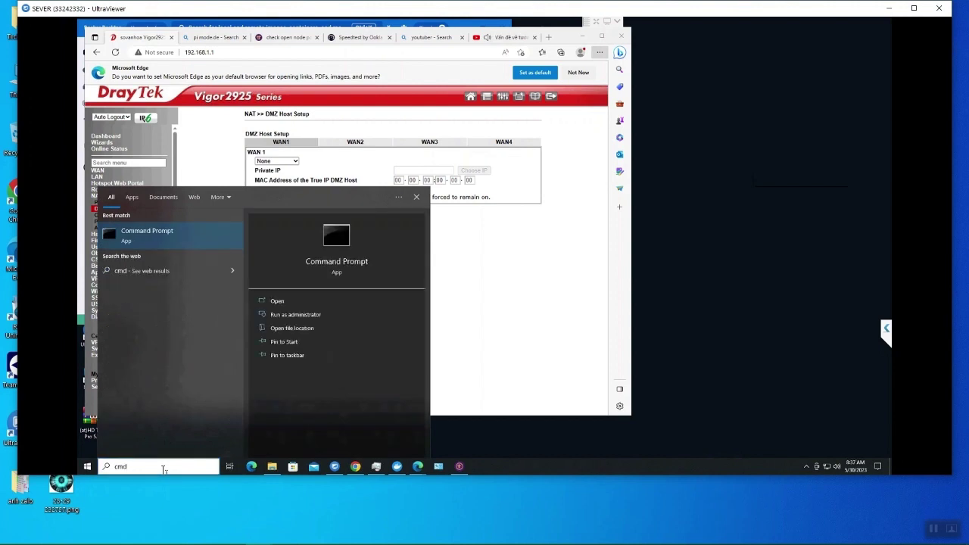
{"action": "key", "text": "Return"}
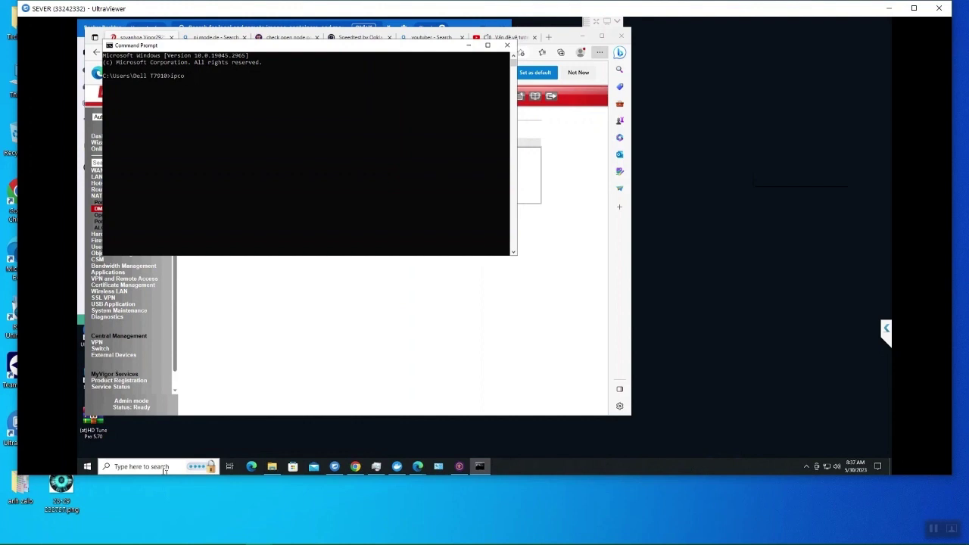
{"action": "key", "text": "Return"}
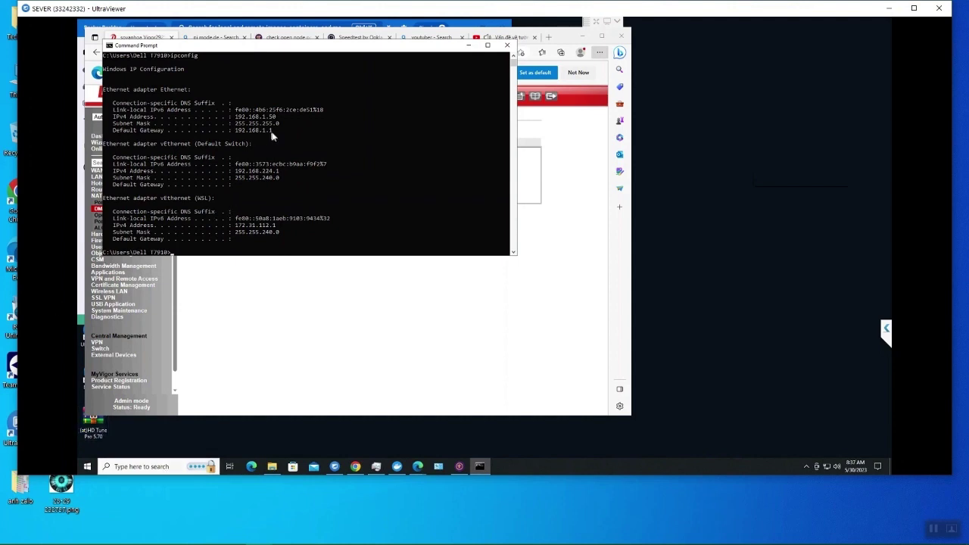
{"action": "left_click_drag", "start_coordinate": [272, 130], "coordinate": [225, 117]}
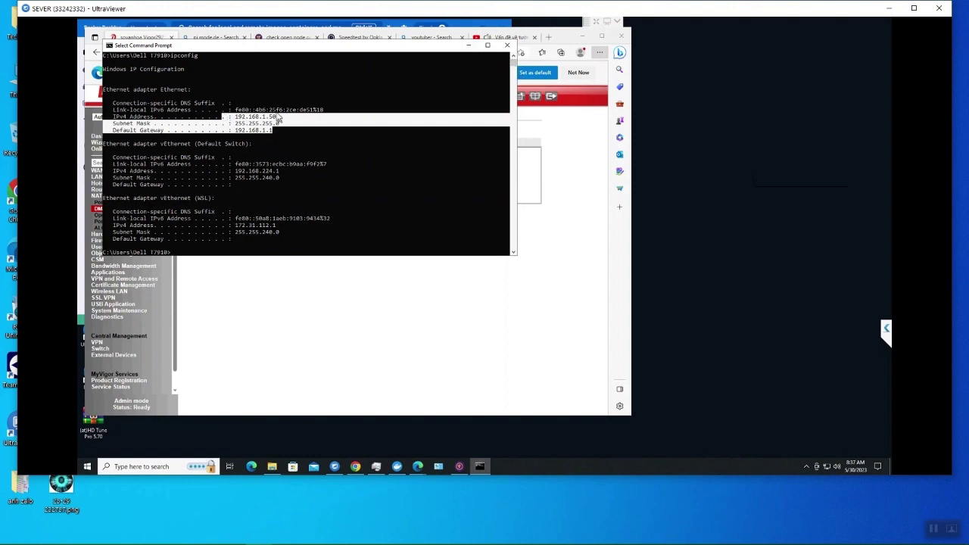
{"action": "left_click", "coordinate": [468, 45]}
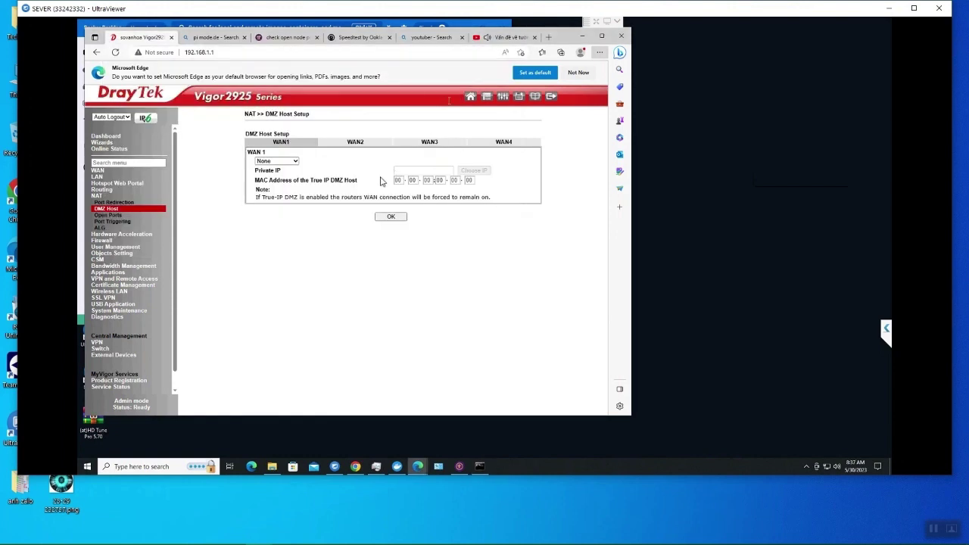
Step: Set the WAN1 DMZ host to Private IP with the address 192.168.1.50 and save it
{"action": "left_click", "coordinate": [295, 163]}
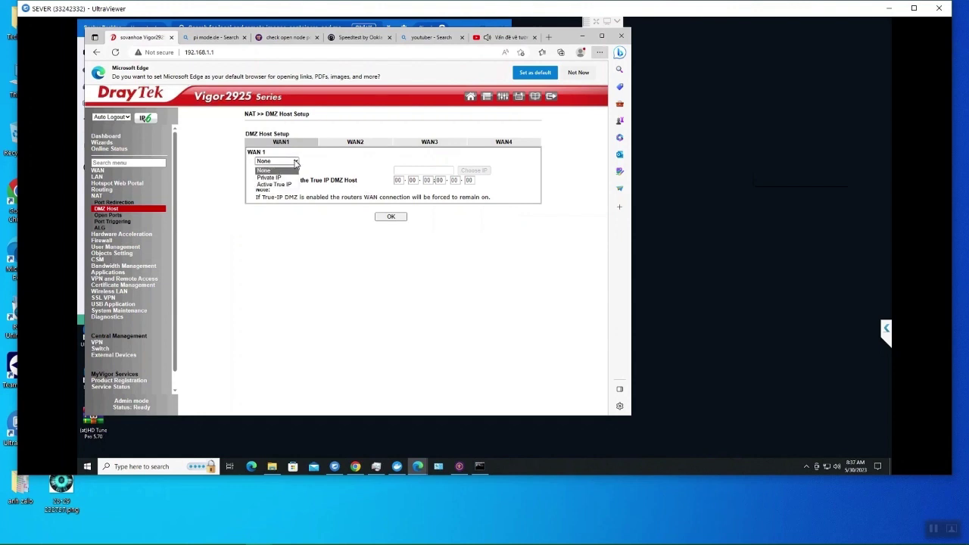
{"action": "left_click", "coordinate": [296, 163]}
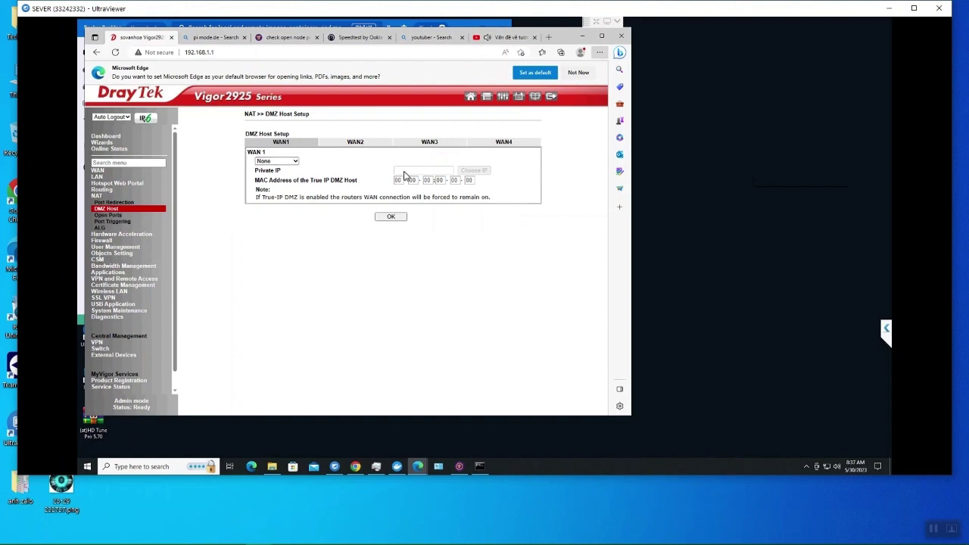
{"action": "left_click", "coordinate": [297, 161]}
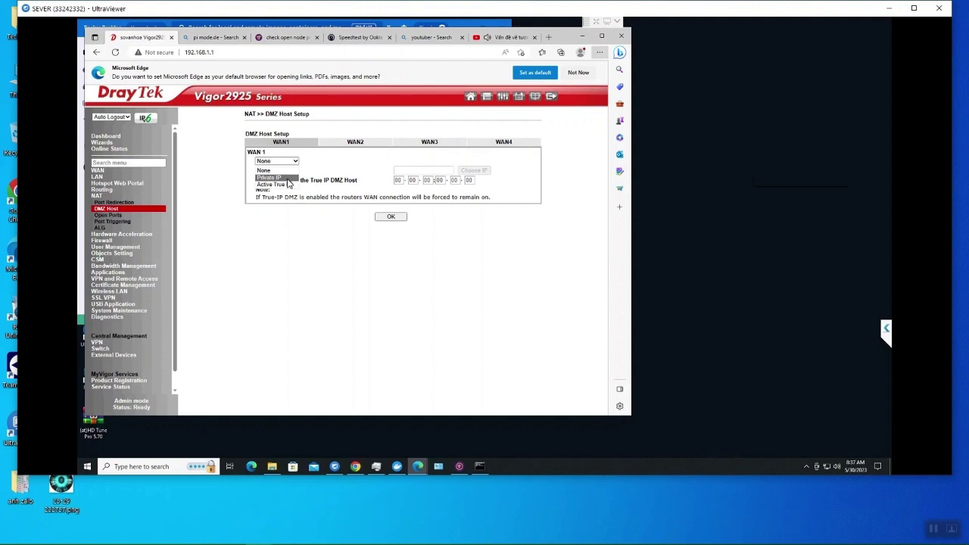
{"action": "left_click", "coordinate": [288, 177]}
{"action": "left_click", "coordinate": [419, 171]}
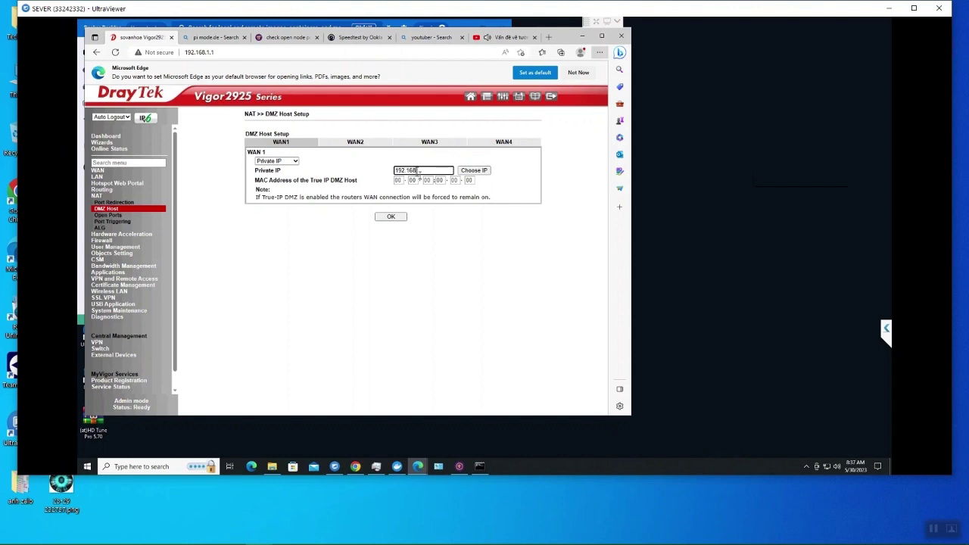
{"action": "type", "text": "192.168.1."}
{"action": "left_click", "coordinate": [479, 468]}
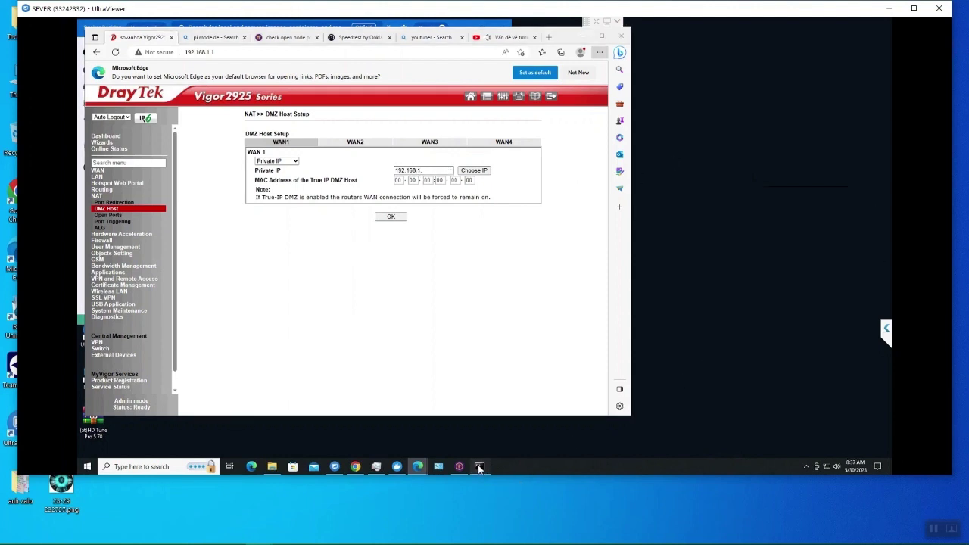
{"action": "left_click", "coordinate": [479, 467]}
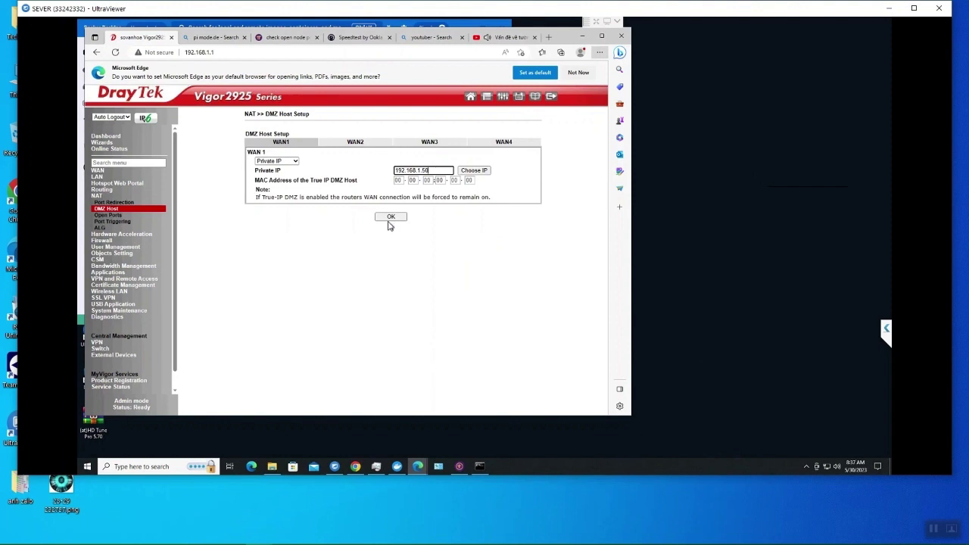
{"action": "left_click", "coordinate": [388, 218]}
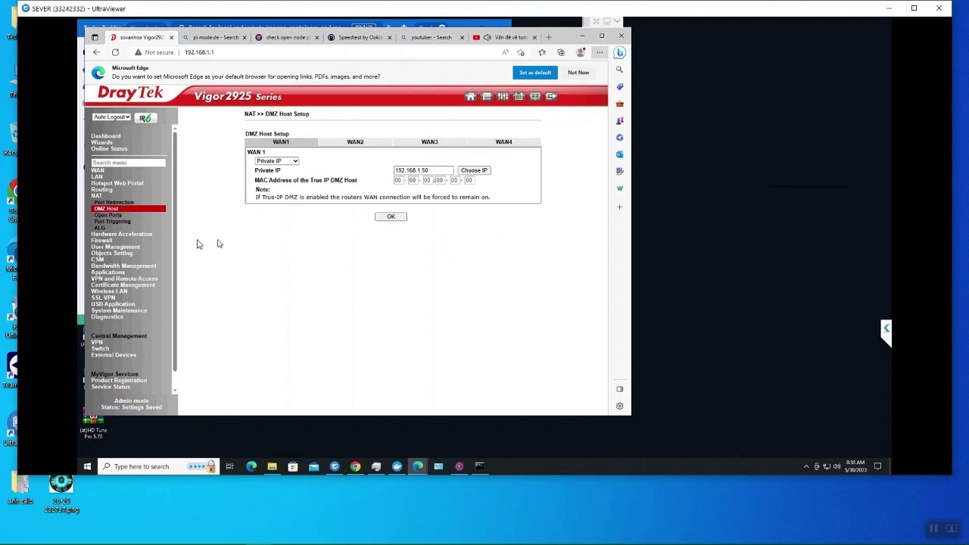
Step: Review the existing NAT entries under Open Ports, Port Triggering and Port Redirection, including the second Open Ports page
{"action": "left_click", "coordinate": [109, 215]}
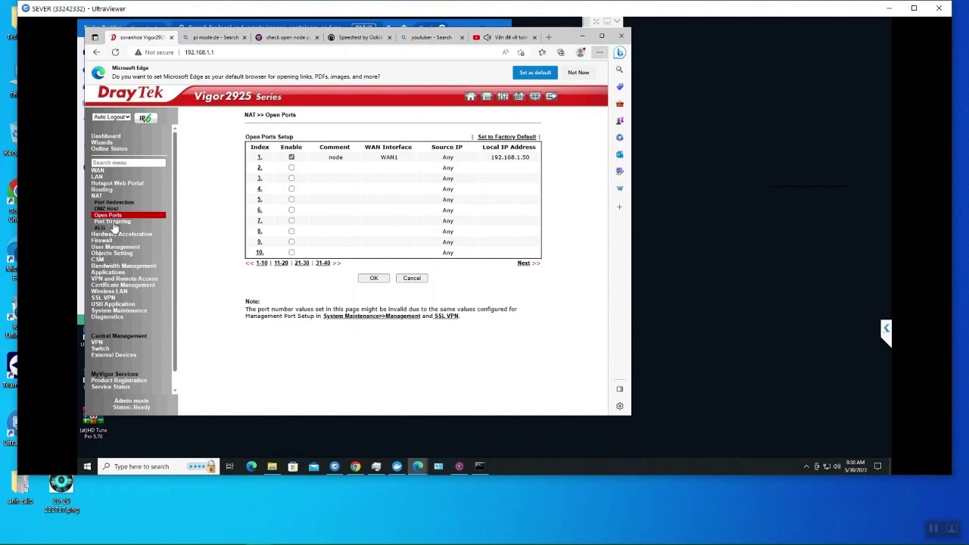
{"action": "left_click", "coordinate": [114, 222]}
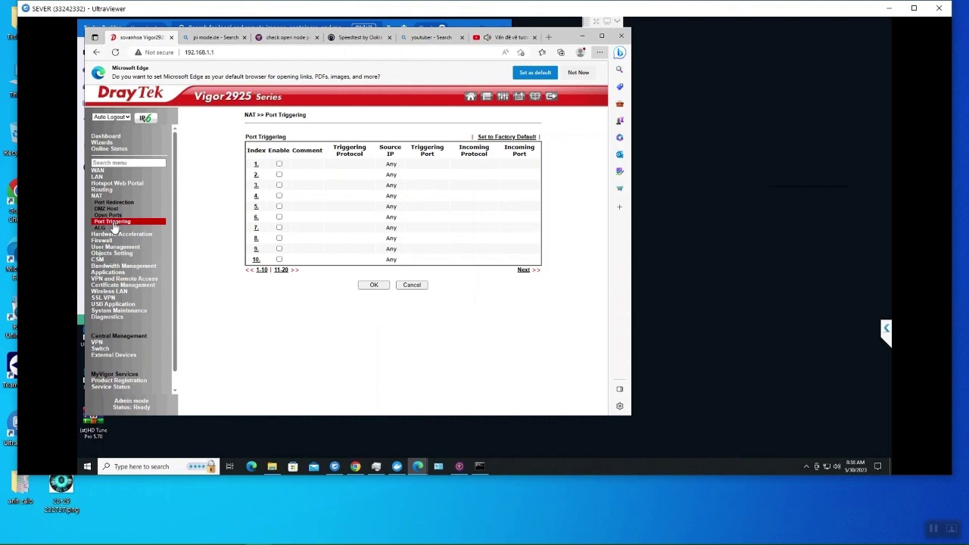
{"action": "left_click", "coordinate": [113, 202]}
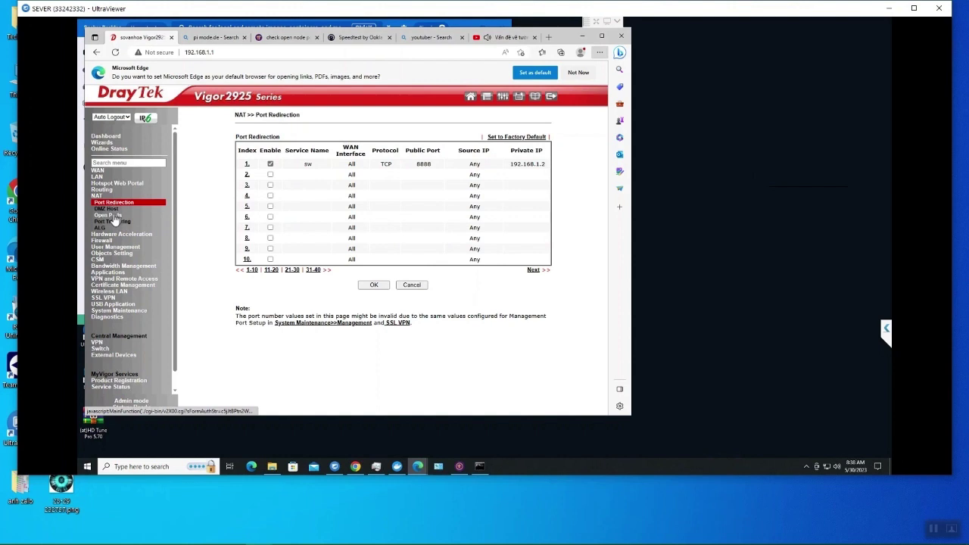
{"action": "left_click", "coordinate": [108, 215]}
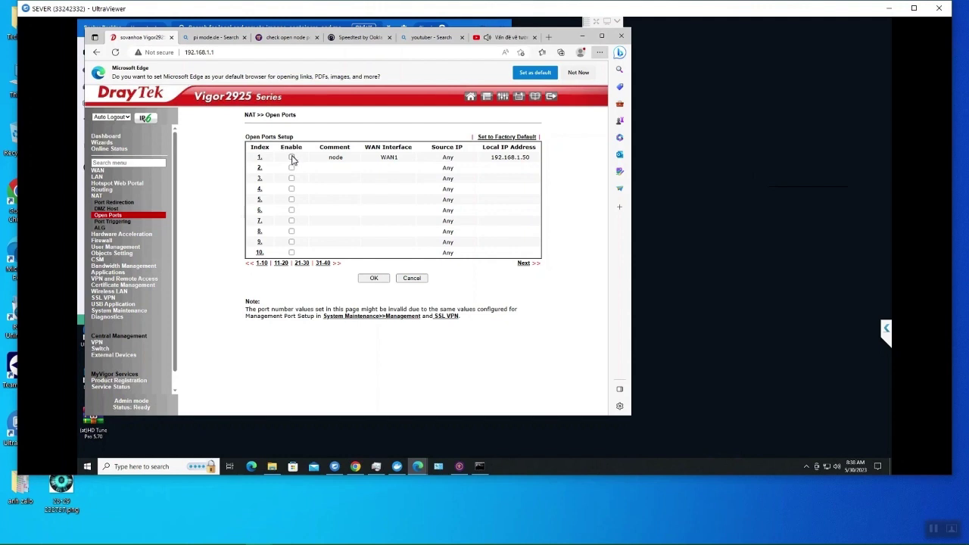
{"action": "left_click", "coordinate": [524, 264]}
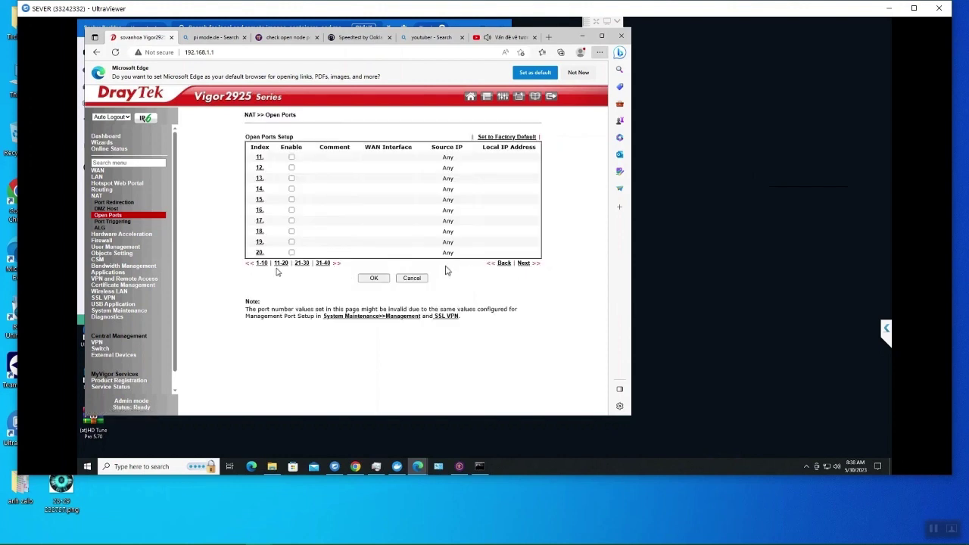
{"action": "left_click", "coordinate": [503, 263]}
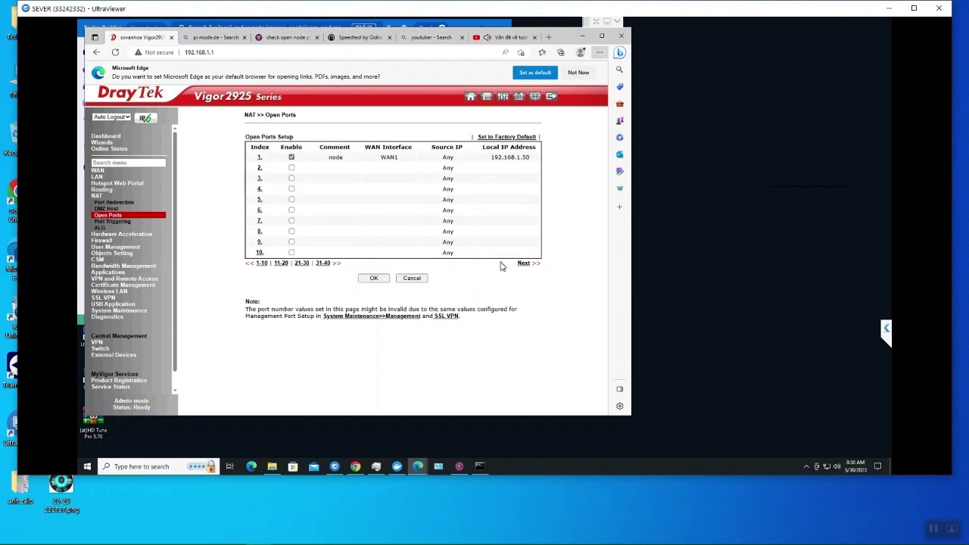
{"action": "left_click", "coordinate": [124, 223]}
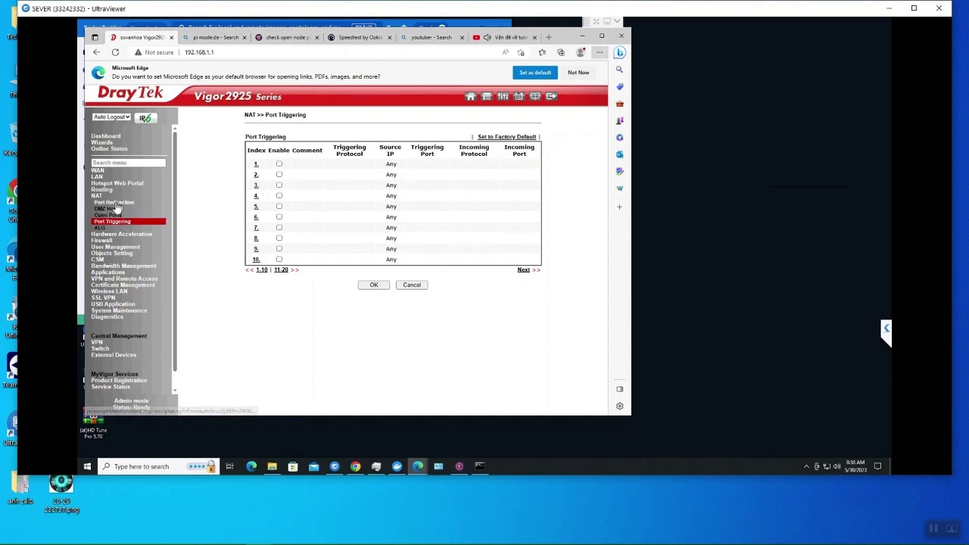
{"action": "left_click", "coordinate": [115, 203]}
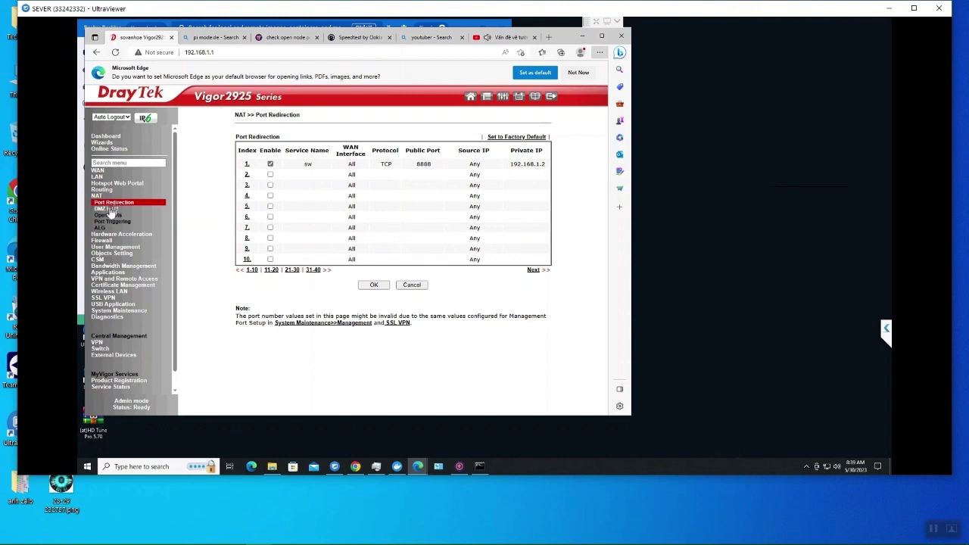
{"action": "left_click", "coordinate": [111, 209]}
Step: Reset the Open Ports setup to factory default, clearing all its profiles
{"action": "left_click", "coordinate": [109, 216]}
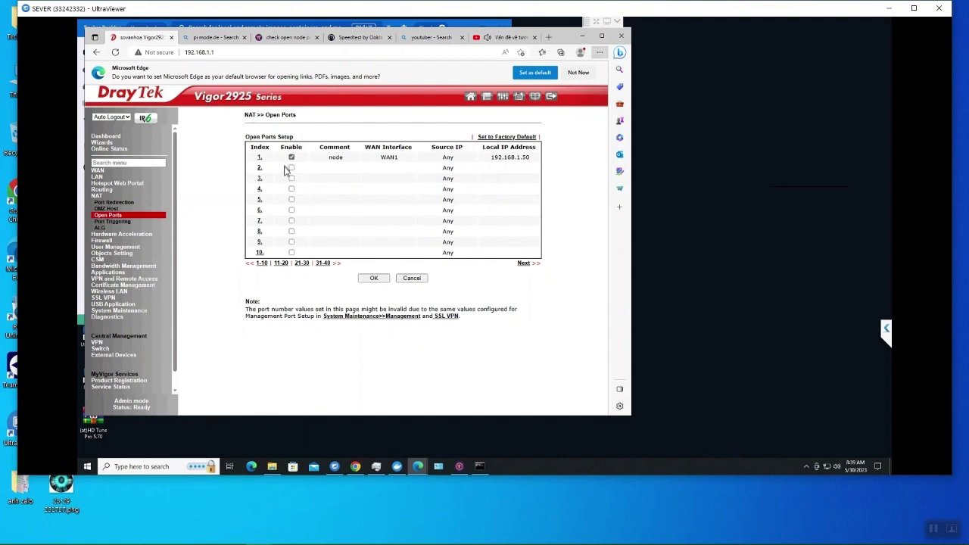
{"action": "left_click", "coordinate": [512, 138]}
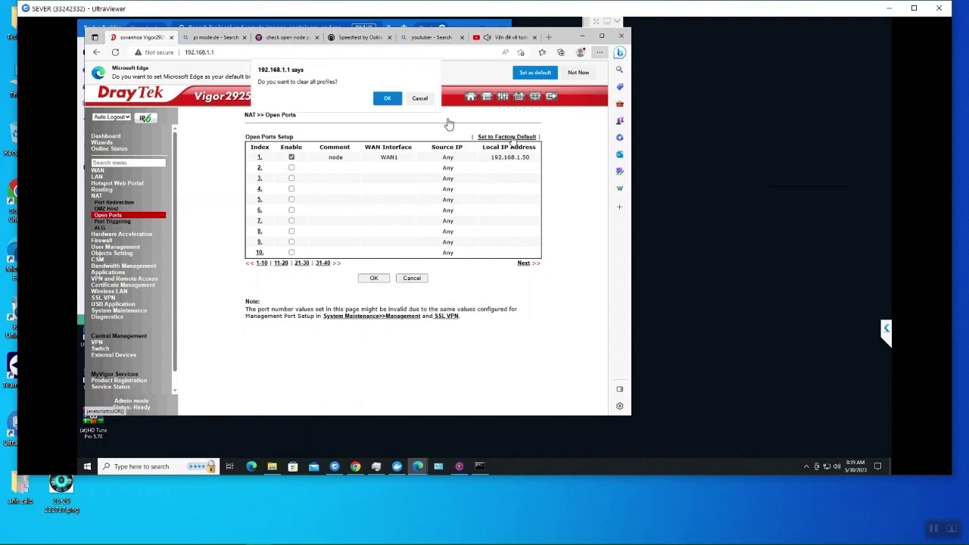
{"action": "left_click", "coordinate": [386, 98]}
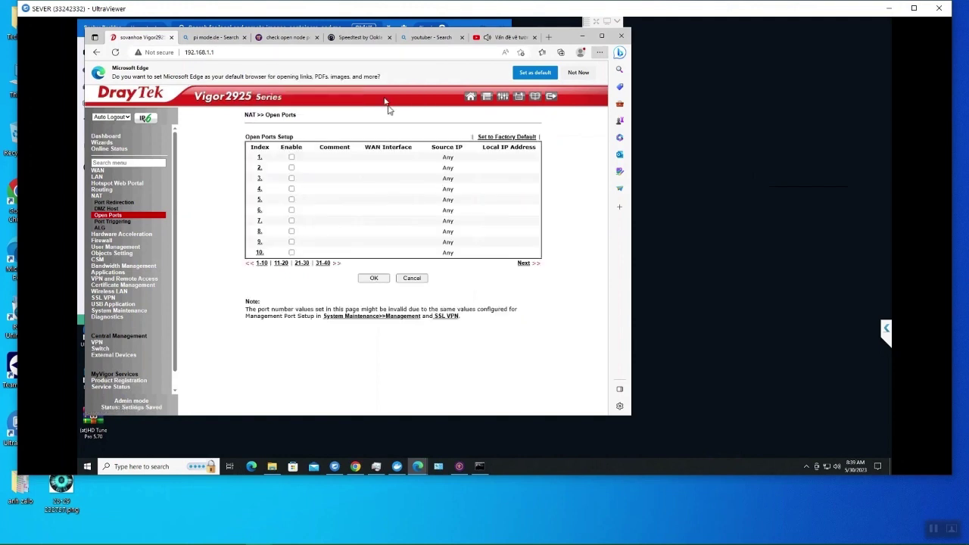
Step: Check the Port Redirection and Port Triggering tables for configured entries
{"action": "left_click", "coordinate": [114, 203]}
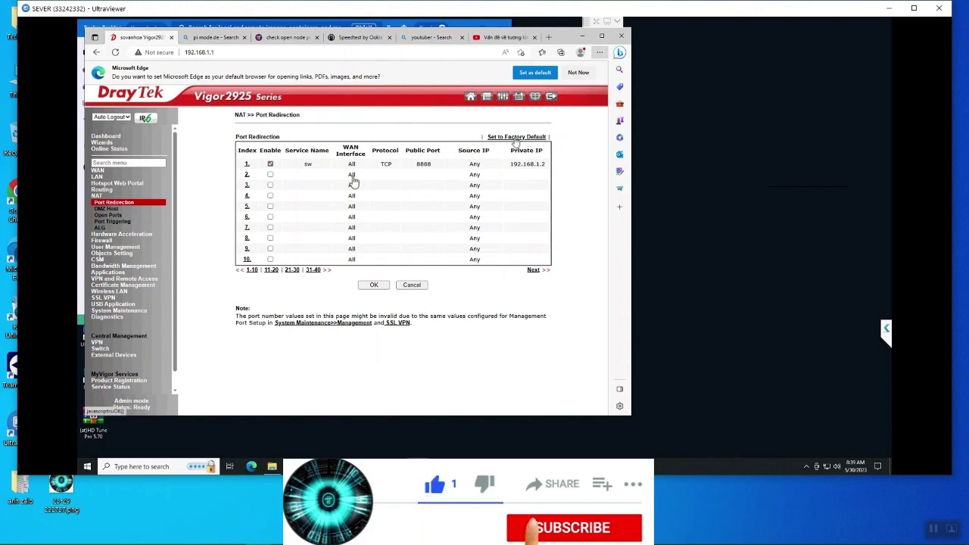
{"action": "left_click", "coordinate": [112, 223]}
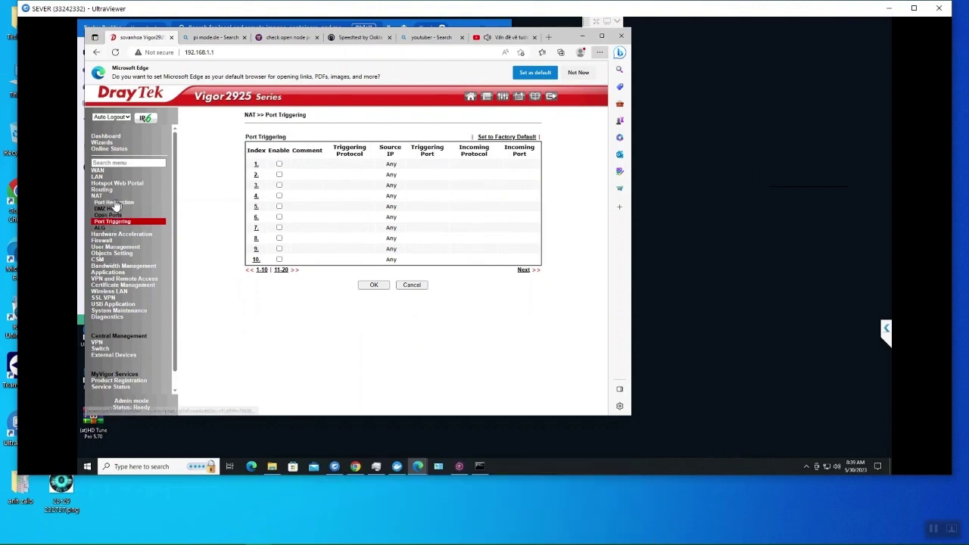
{"action": "left_click", "coordinate": [113, 203]}
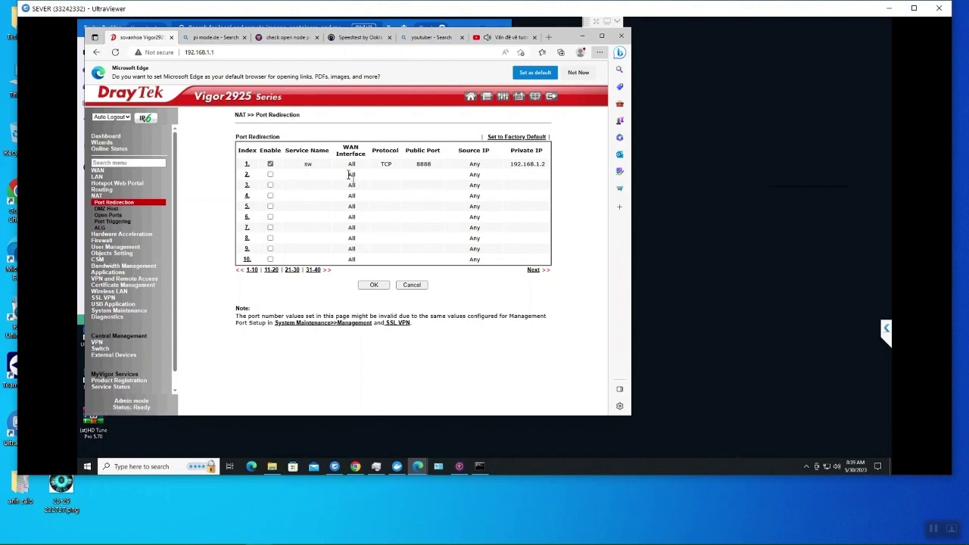
{"action": "left_click", "coordinate": [247, 175]}
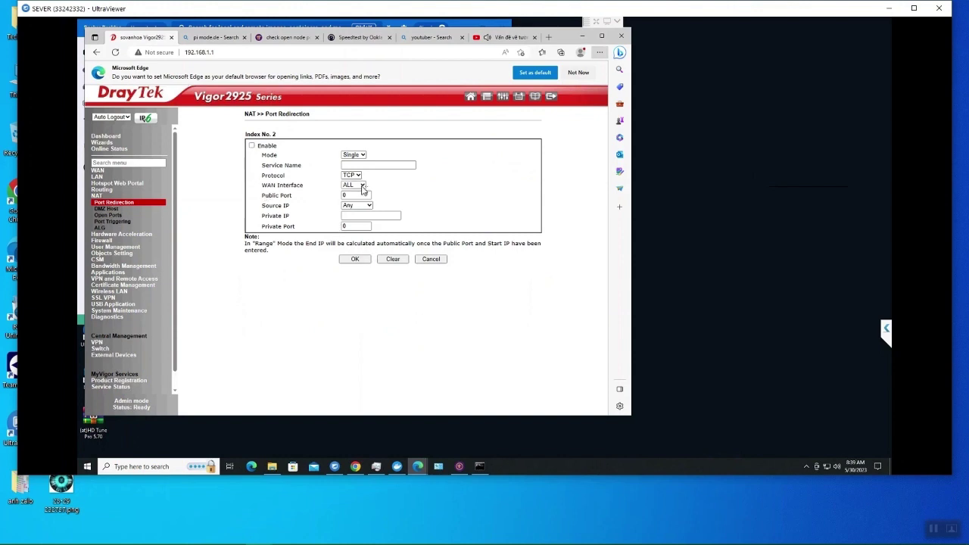
{"action": "left_click", "coordinate": [363, 164]}
{"action": "left_click", "coordinate": [252, 145]}
{"action": "left_click", "coordinate": [361, 155]}
{"action": "left_click", "coordinate": [362, 157]}
{"action": "left_click", "coordinate": [363, 185]}
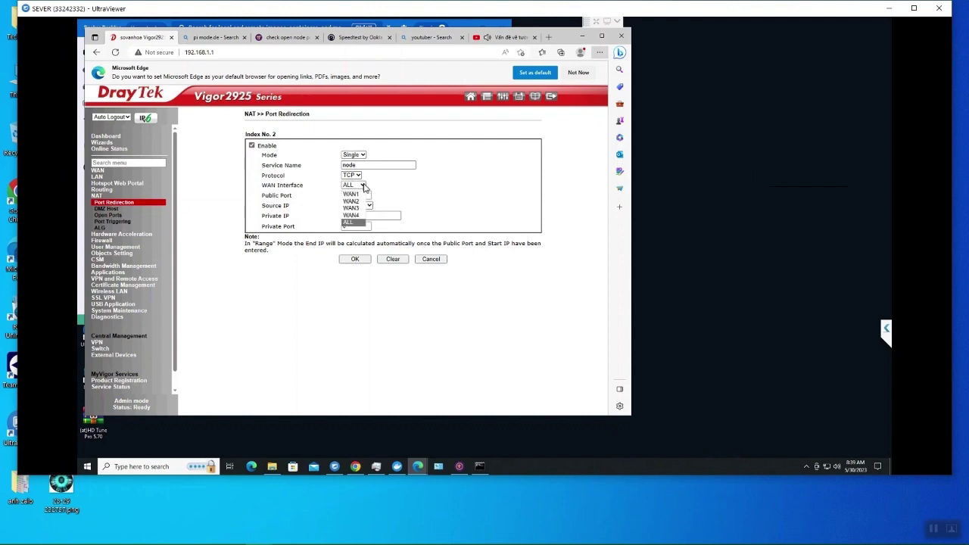
{"action": "left_click", "coordinate": [353, 196]}
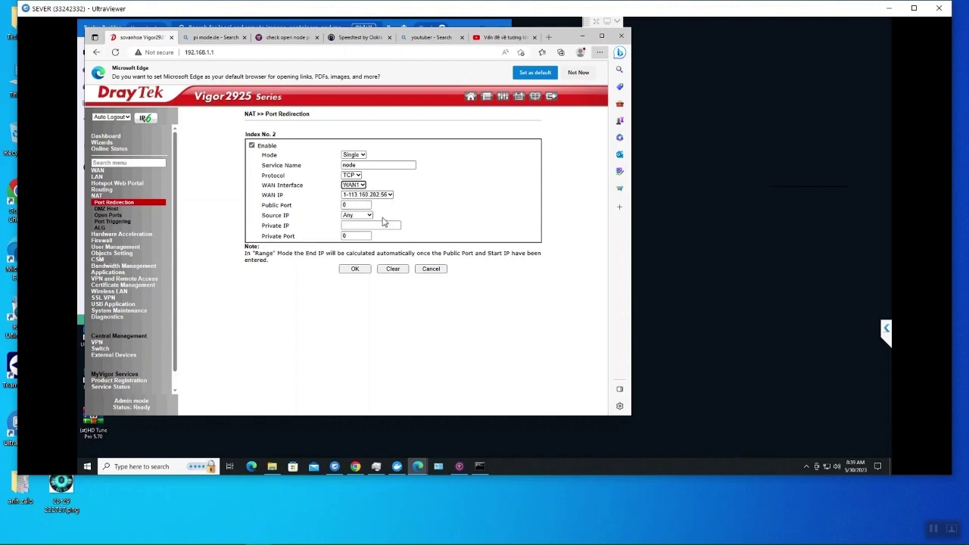
{"action": "left_click", "coordinate": [389, 194]}
{"action": "left_click", "coordinate": [379, 203]}
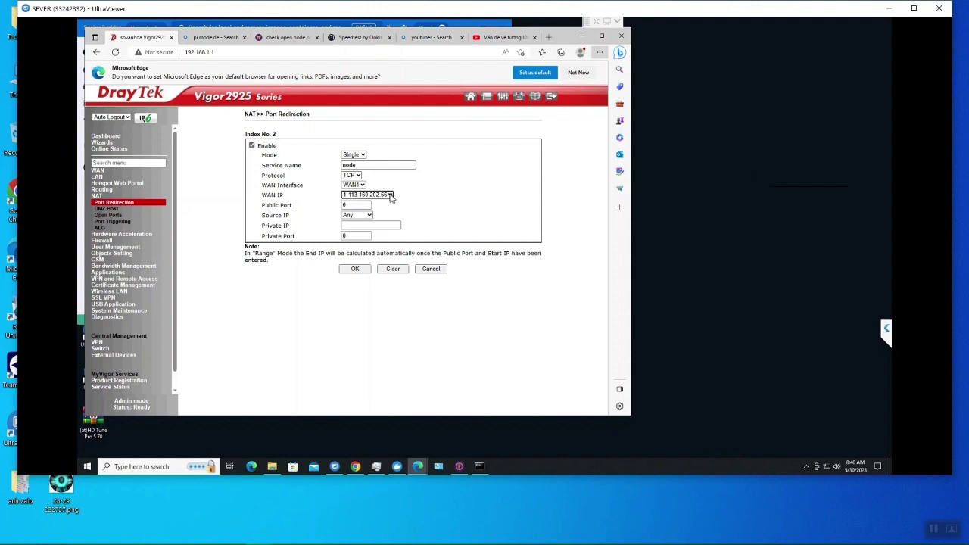
Step: Set entry 2's source IP to IP Object, private IP to 192.168.1.50 and both ports to 31400, and try to save it
{"action": "left_click", "coordinate": [370, 217]}
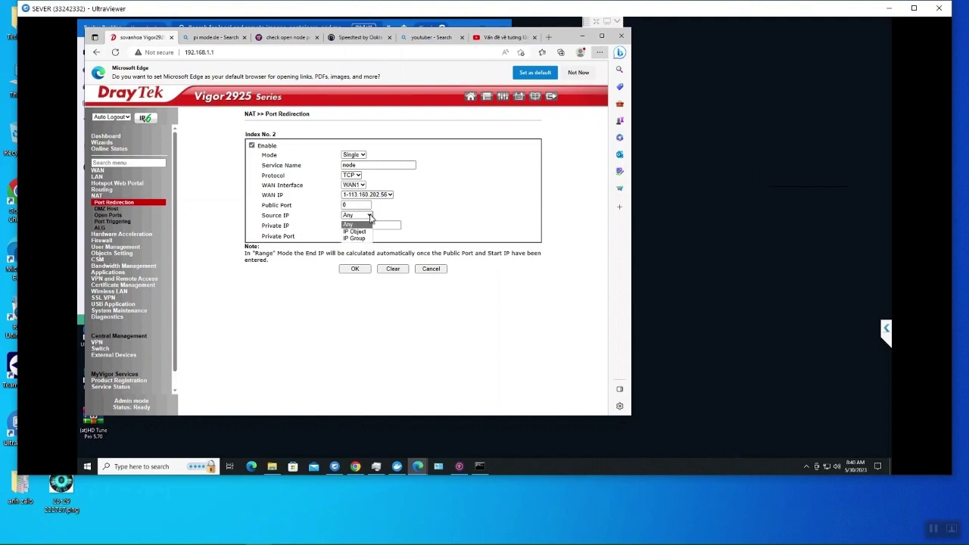
{"action": "left_click", "coordinate": [355, 231]}
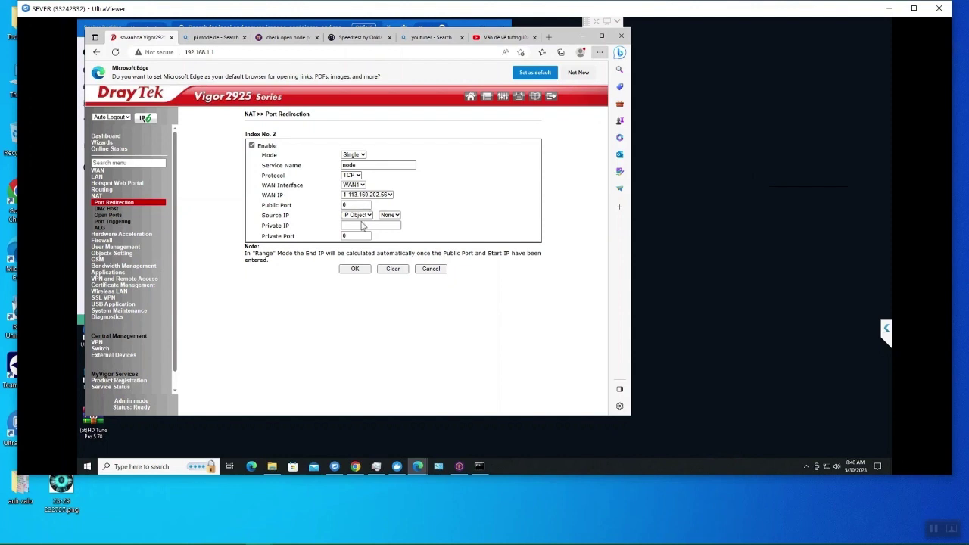
{"action": "left_click", "coordinate": [363, 226]}
{"action": "double_click", "coordinate": [354, 205]}
{"action": "type", "text": "31000"}
{"action": "key", "text": "BackSpace"}
{"action": "key", "text": "BackSpace"}
{"action": "type", "text": "00"}
{"action": "double_click", "coordinate": [353, 236]}
{"action": "key", "text": "ctrl+a"}
{"action": "left_click", "coordinate": [351, 272]}
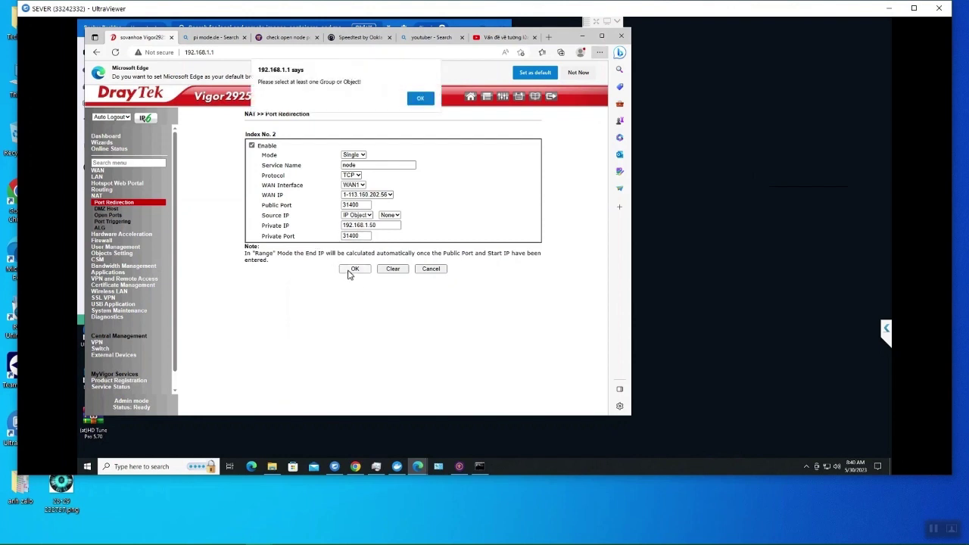
Step: Try to save entry 2 with its source IP kept as IP Object and the object set to None
{"action": "left_click", "coordinate": [421, 99]}
{"action": "left_click", "coordinate": [368, 216]}
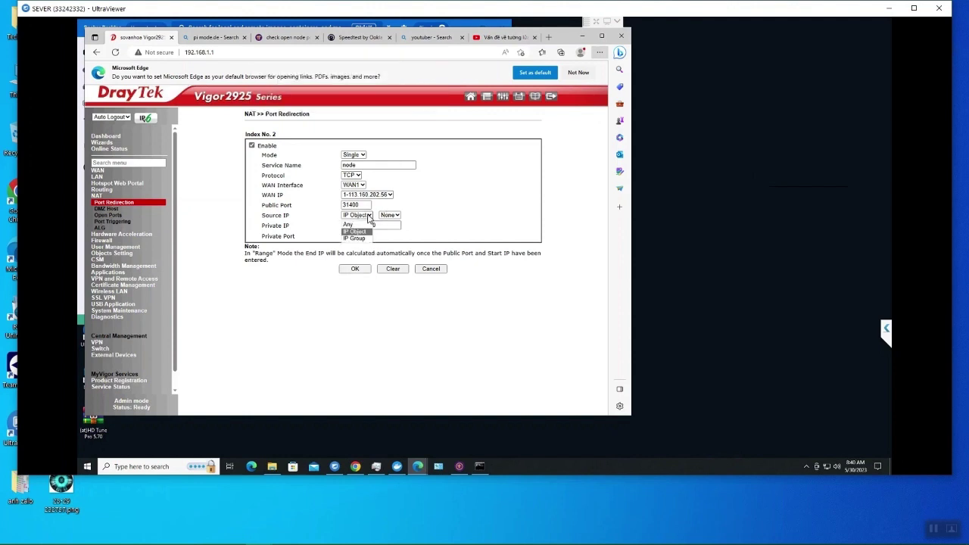
{"action": "left_click", "coordinate": [354, 231]}
{"action": "left_click", "coordinate": [382, 216]}
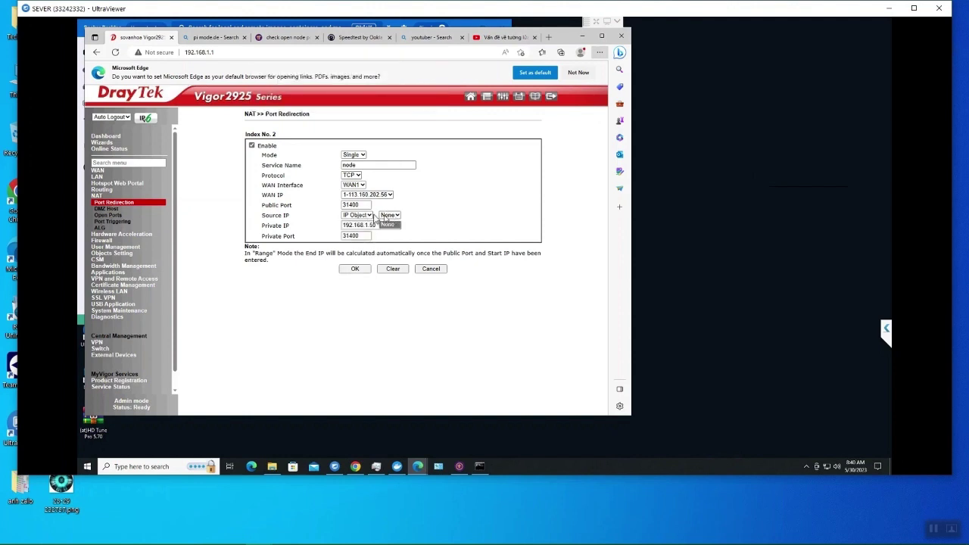
{"action": "left_click", "coordinate": [388, 224]}
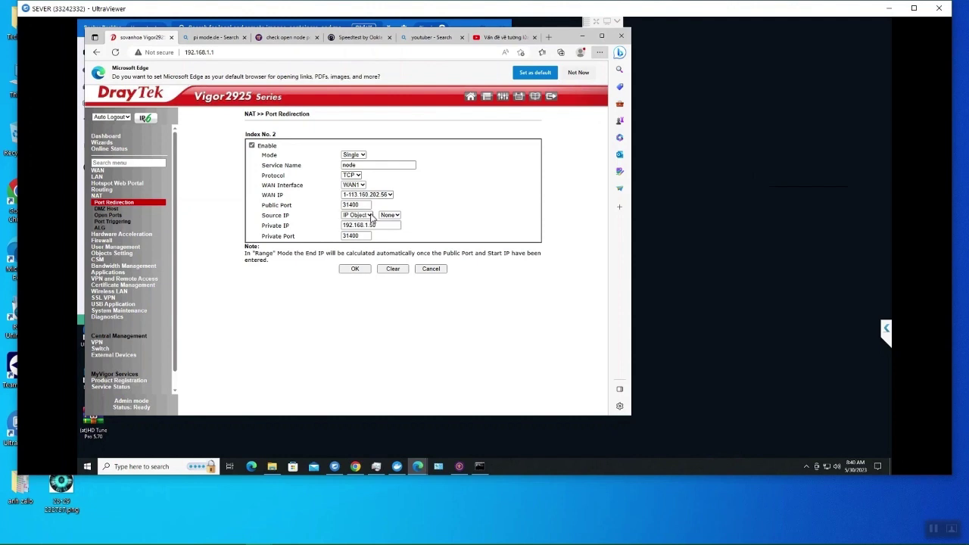
{"action": "left_click", "coordinate": [355, 270]}
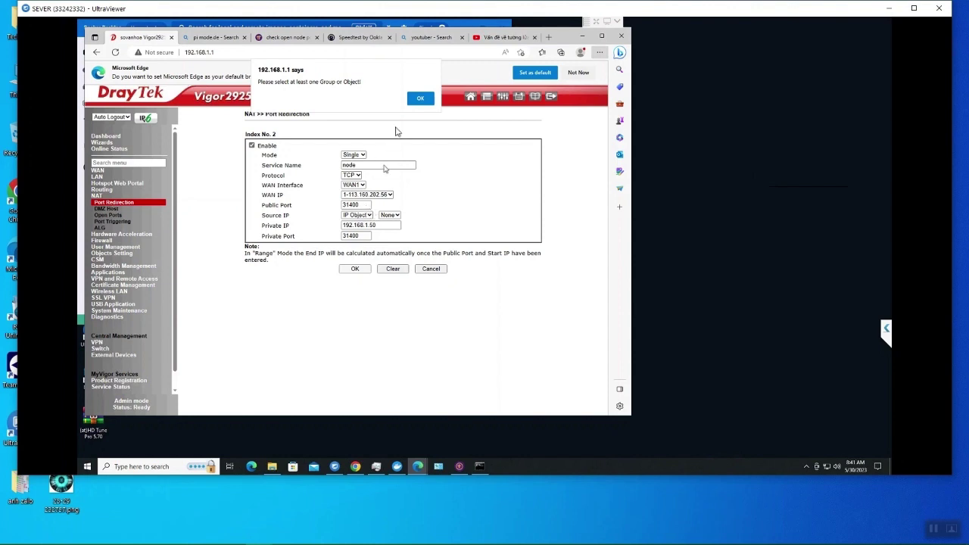
Step: Change the source IP of redirection entry 2 to Any and save the entry
{"action": "left_click", "coordinate": [419, 99]}
{"action": "left_click", "coordinate": [371, 217]}
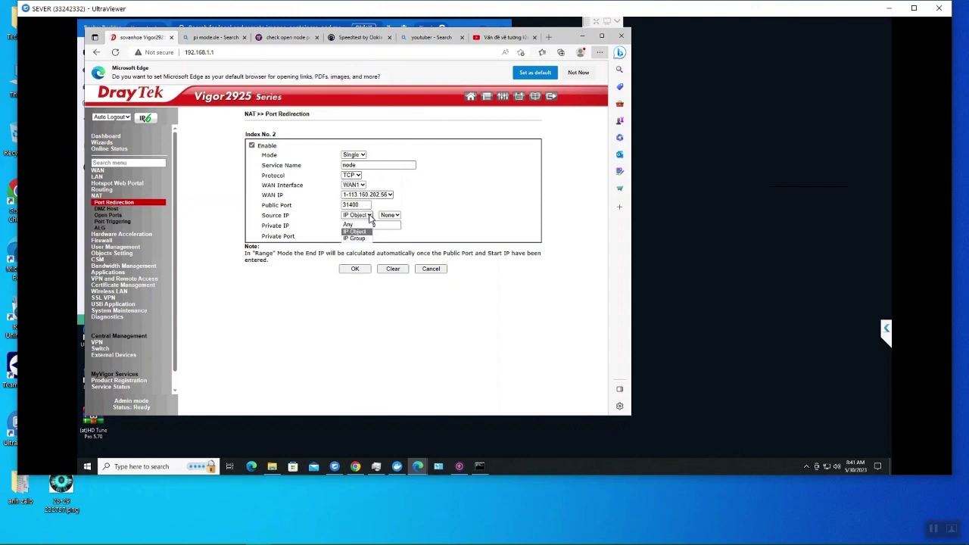
{"action": "left_click", "coordinate": [360, 228]}
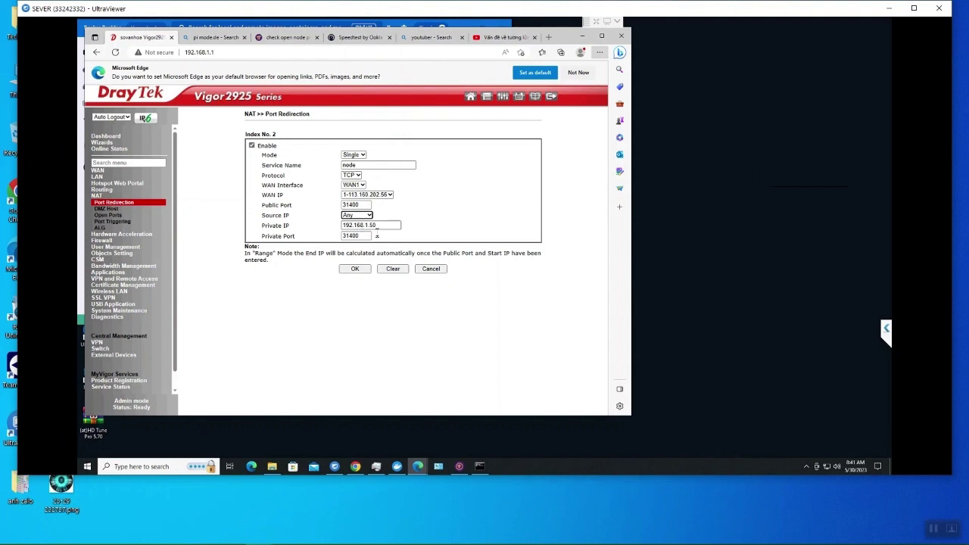
{"action": "left_click", "coordinate": [352, 271]}
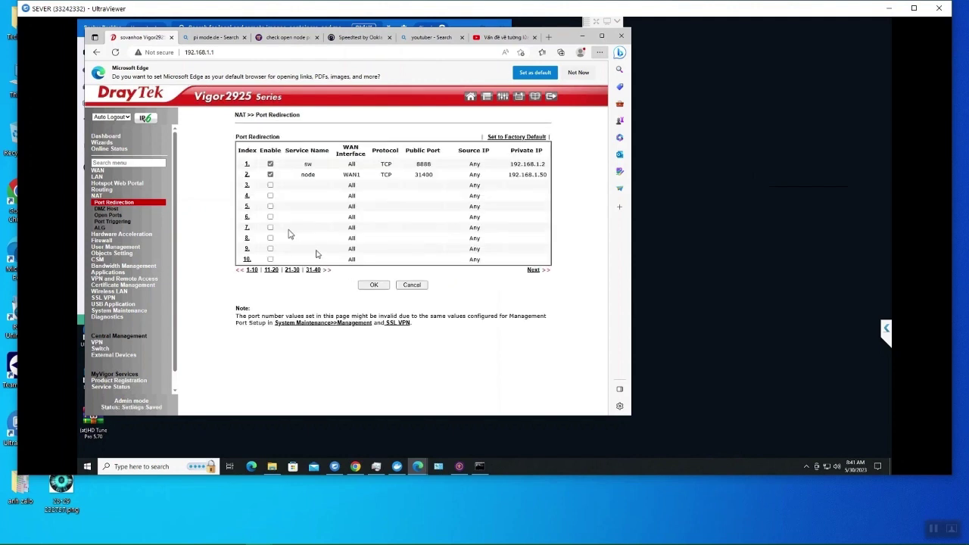
Step: Name Port Redirection entry 3 node and assign it to WAN1 with WAN IP 1-113.160.202.56
{"action": "left_click", "coordinate": [247, 187]}
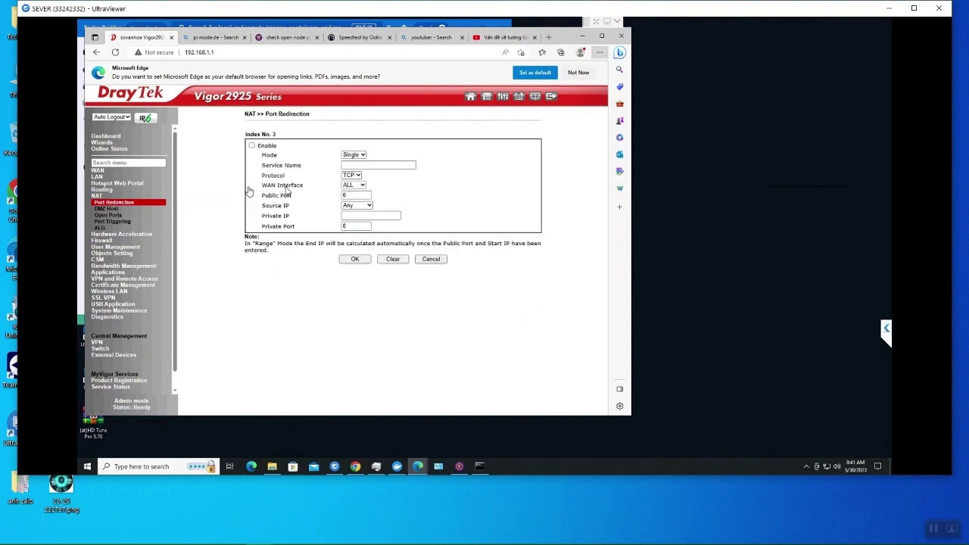
{"action": "left_click", "coordinate": [358, 166]}
{"action": "left_click", "coordinate": [353, 191]}
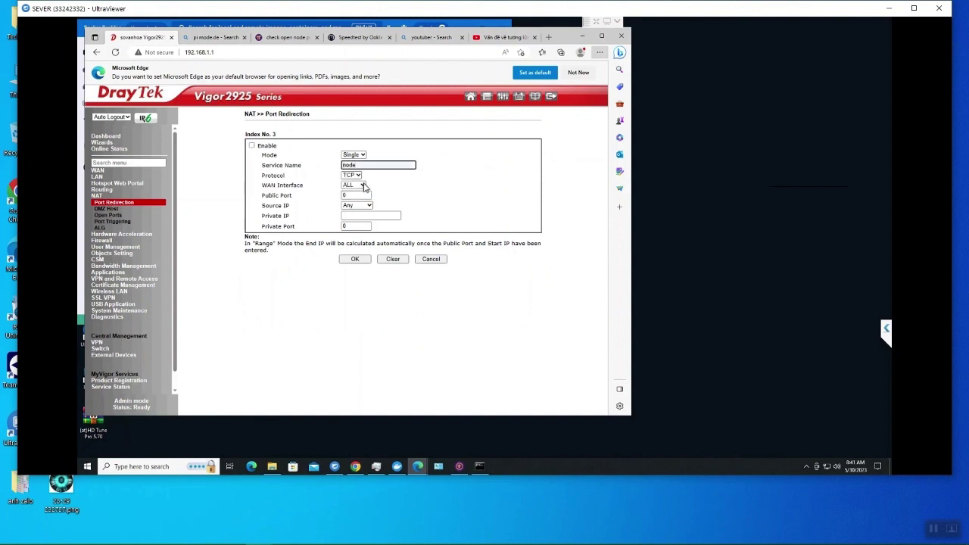
{"action": "left_click", "coordinate": [361, 186]}
{"action": "left_click", "coordinate": [351, 195]}
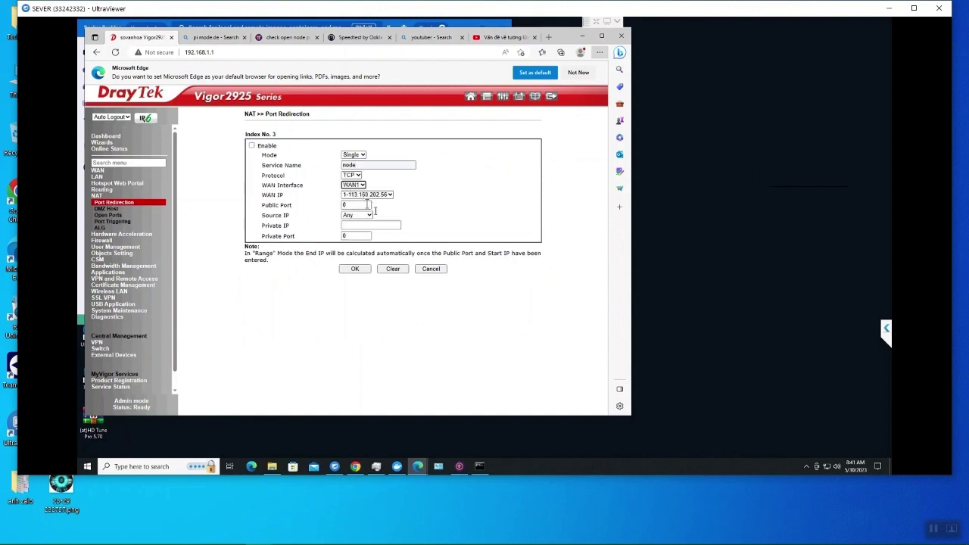
{"action": "left_click", "coordinate": [389, 196]}
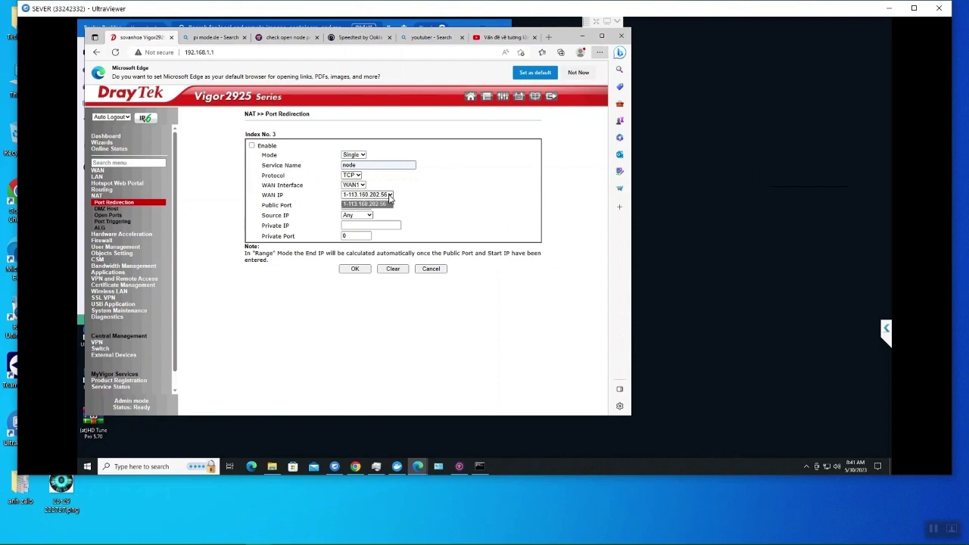
{"action": "left_click", "coordinate": [386, 203]}
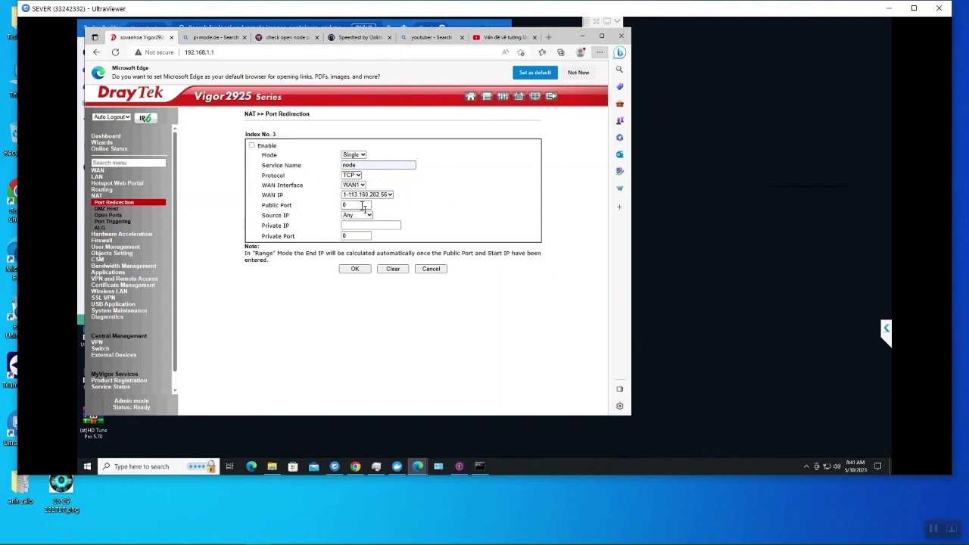
{"action": "left_click_drag", "start_coordinate": [352, 204], "coordinate": [327, 206]}
{"action": "left_click", "coordinate": [391, 196]}
{"action": "left_click", "coordinate": [381, 205]}
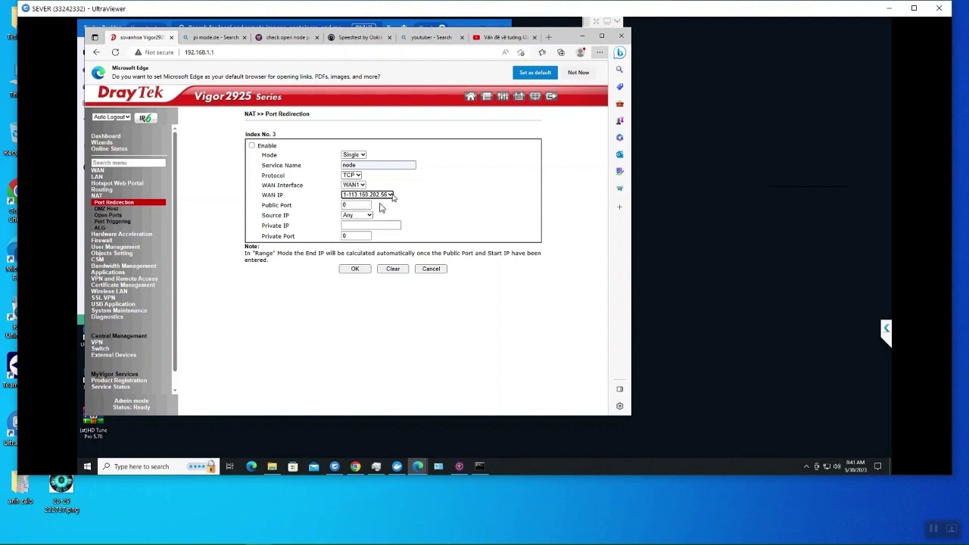
Step: Set the public port of redirection entry 3 to 31401
{"action": "left_click", "coordinate": [356, 205]}
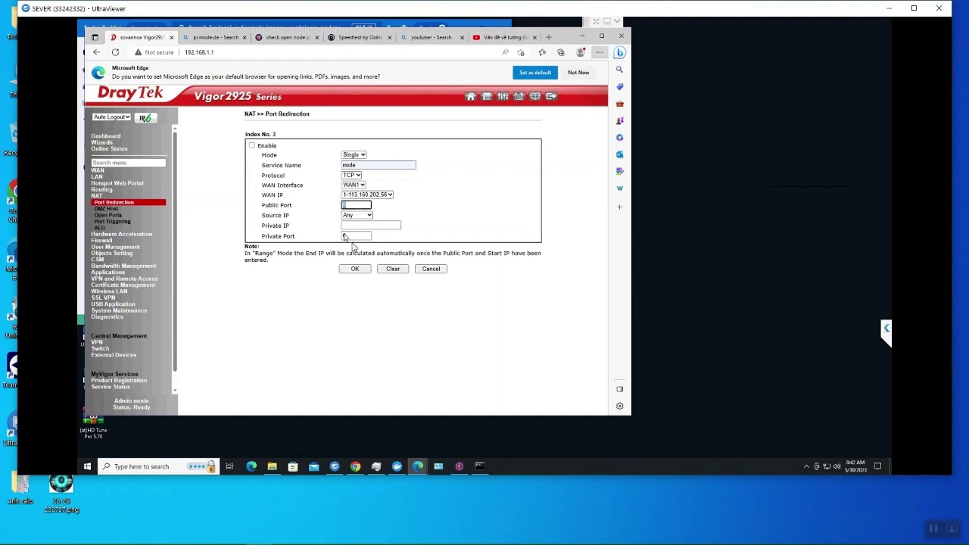
{"action": "type", "text": "314"}
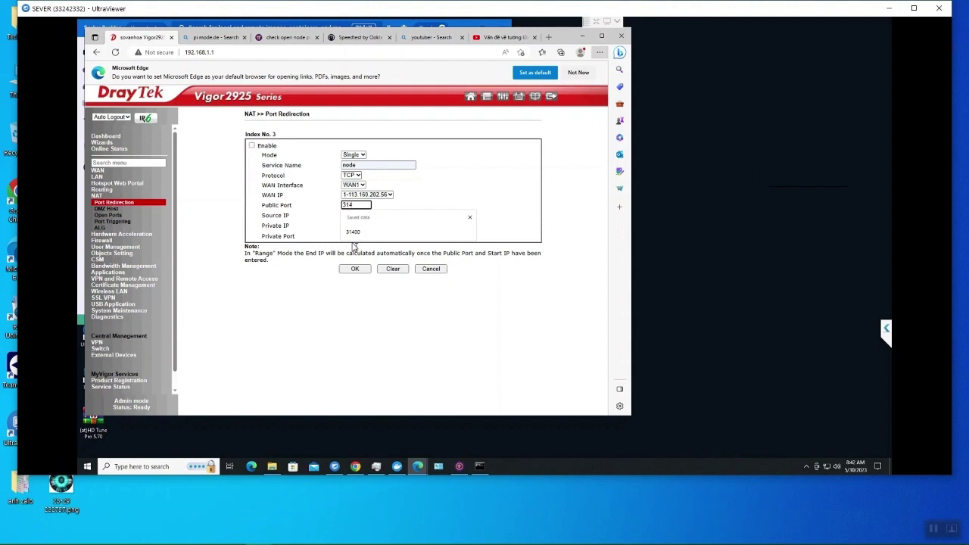
{"action": "double_click", "coordinate": [333, 203]}
{"action": "left_click", "coordinate": [369, 205]}
{"action": "type", "text": "1"}
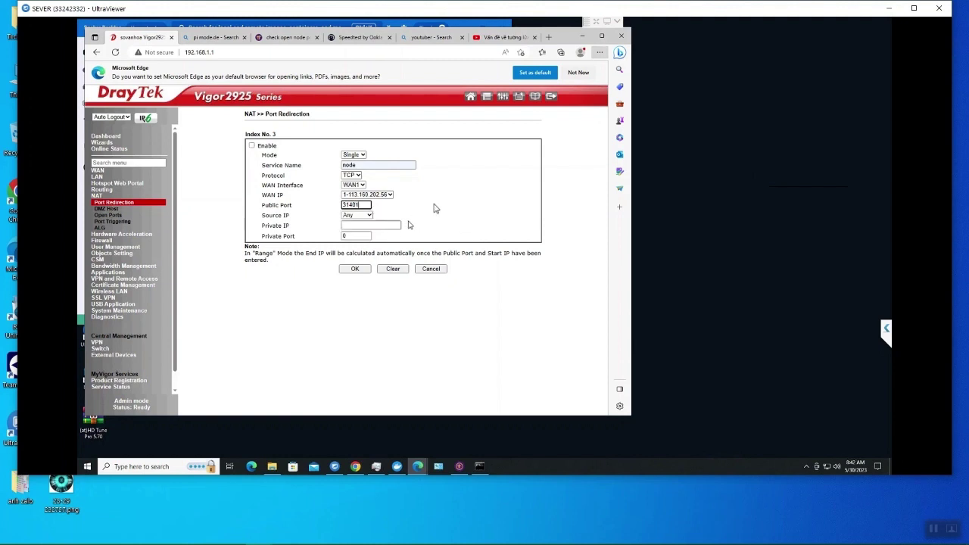
Step: Set entry 3's private IP to 192.168.1.50 and its private port to 31401, and save the entry
{"action": "left_click", "coordinate": [368, 226]}
{"action": "left_click", "coordinate": [369, 251]}
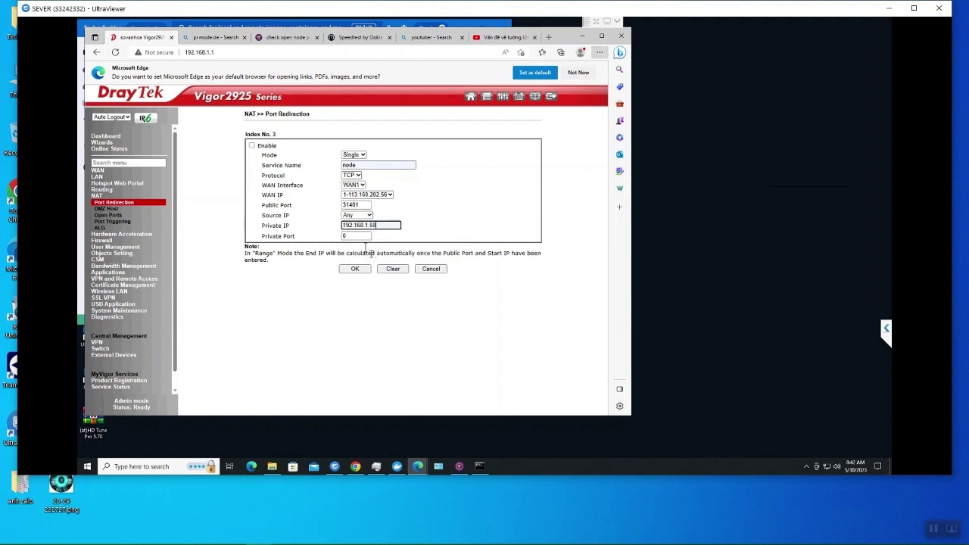
{"action": "left_click", "coordinate": [351, 236]}
{"action": "left_click_drag", "start_coordinate": [330, 237], "coordinate": [321, 241]}
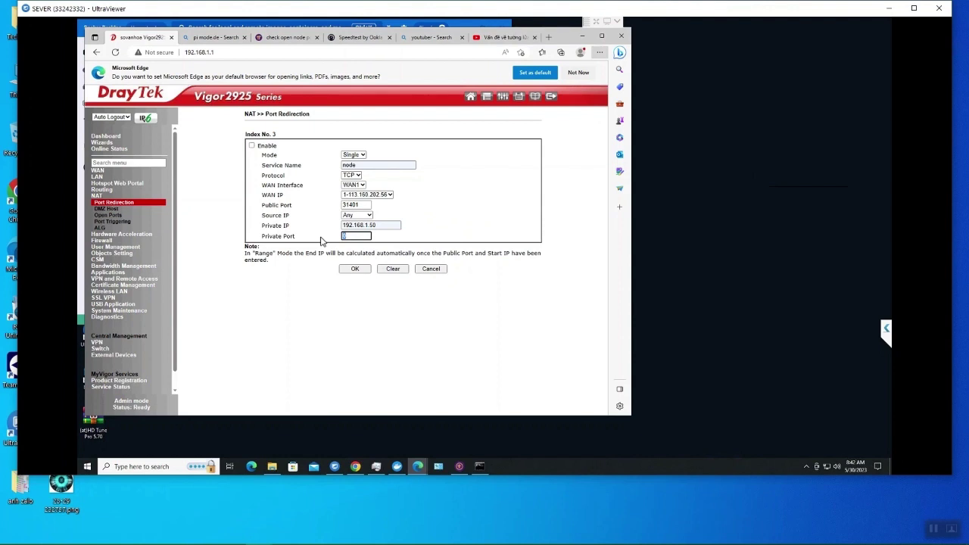
{"action": "type", "text": "31401"}
{"action": "left_click", "coordinate": [355, 269]}
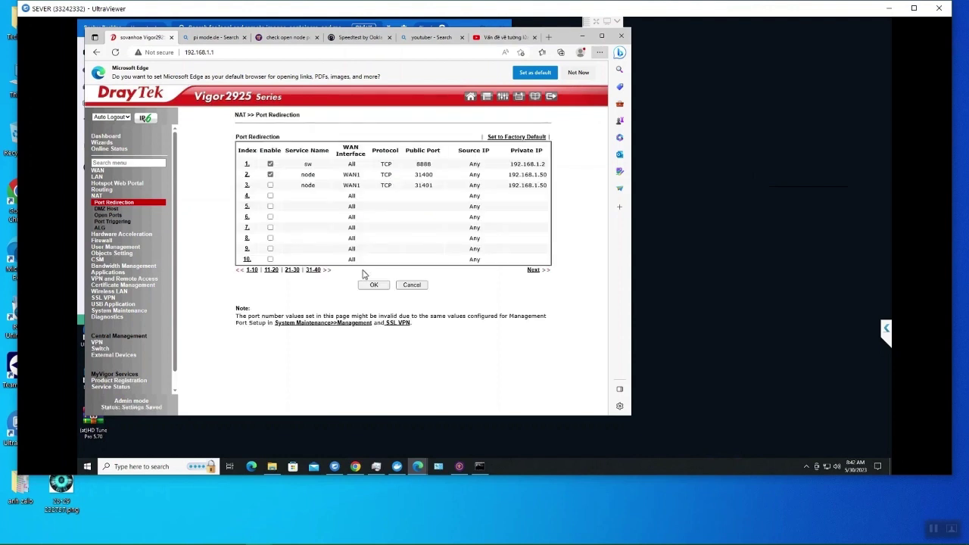
Step: Name Port Redirection entry 4 node and assign it to the WAN1 interface
{"action": "left_click", "coordinate": [248, 198]}
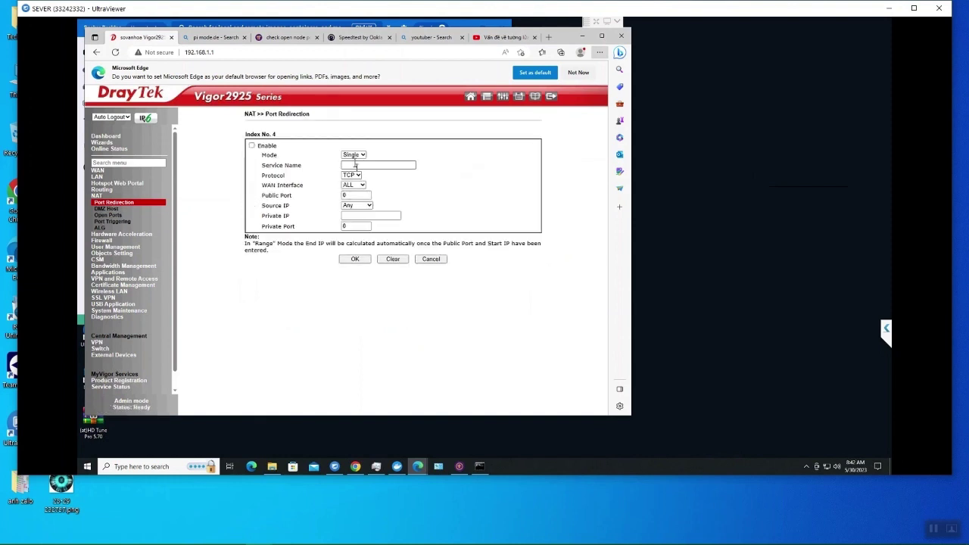
{"action": "left_click", "coordinate": [356, 165]}
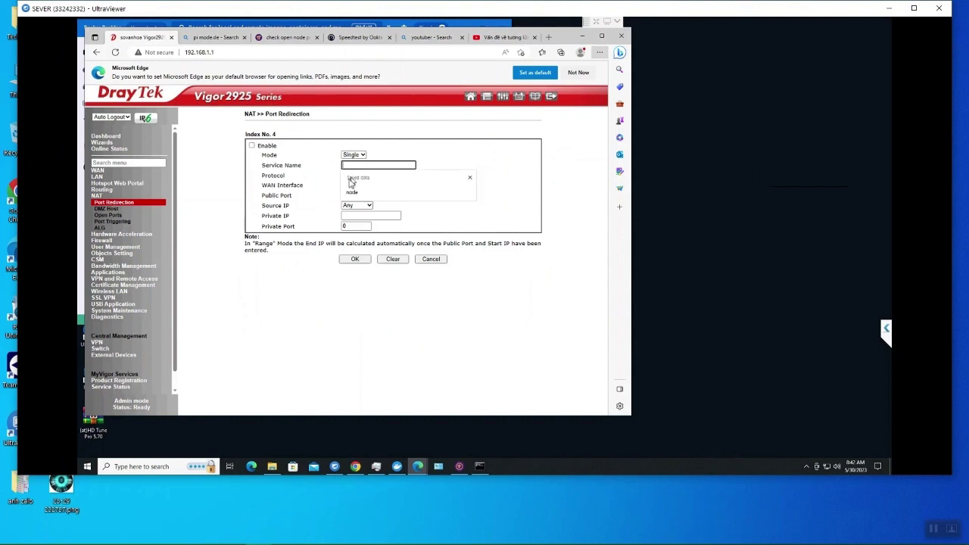
{"action": "left_click", "coordinate": [354, 191]}
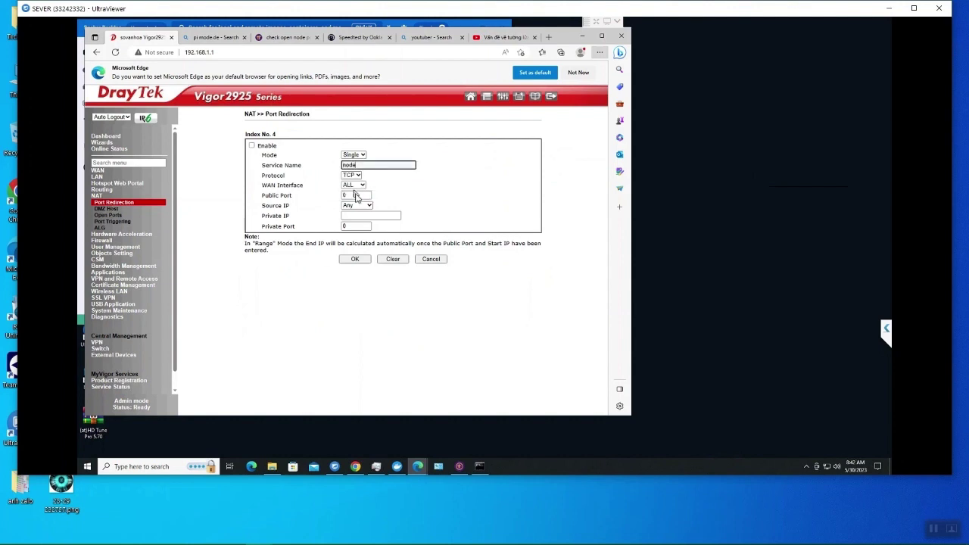
{"action": "left_click", "coordinate": [361, 186]}
{"action": "left_click", "coordinate": [352, 194]}
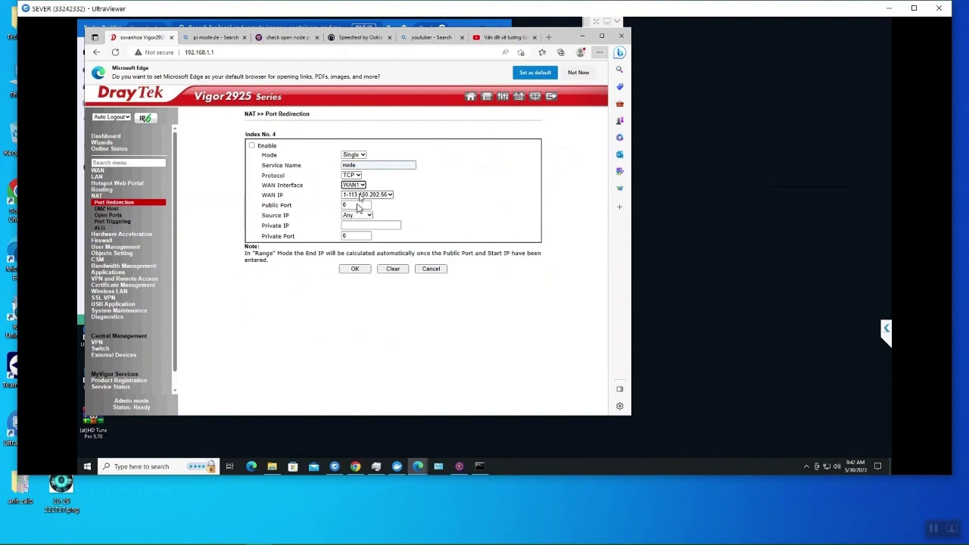
{"action": "left_click", "coordinate": [364, 216]}
Step: Set the public port of redirection entry 4 to 31402
{"action": "double_click", "coordinate": [353, 206]}
{"action": "double_click", "coordinate": [353, 206]}
{"action": "type", "text": "314"}
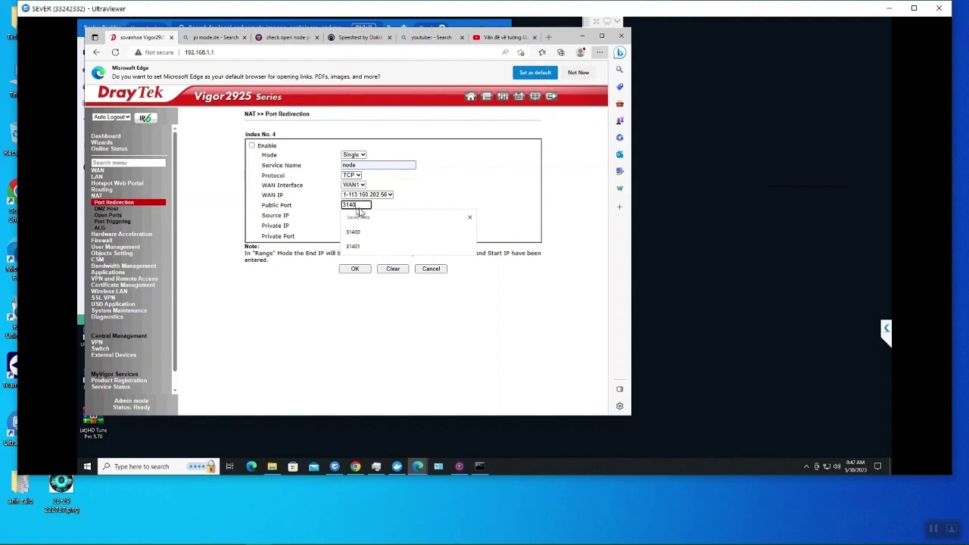
{"action": "key", "text": "ctrl+a"}
{"action": "left_click", "coordinate": [363, 206]}
{"action": "type", "text": "2"}
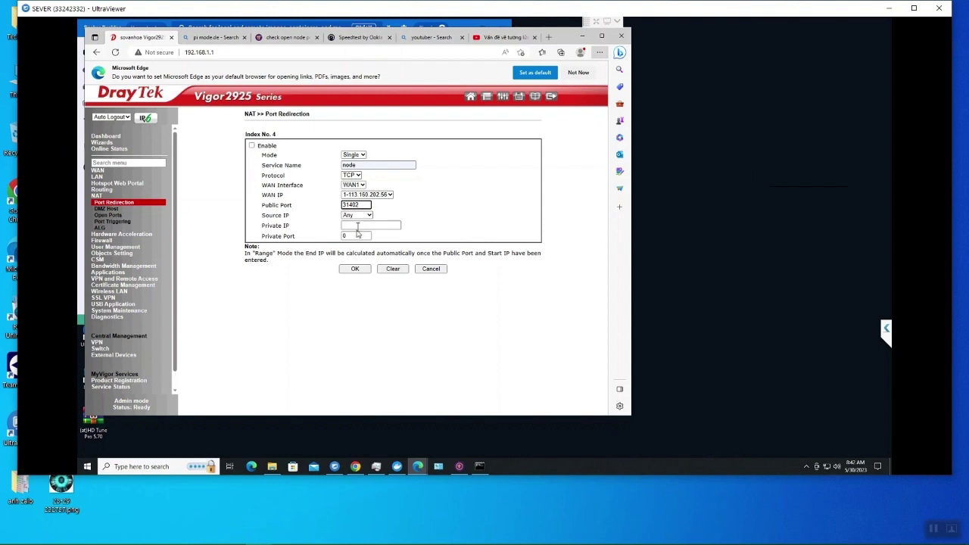
Step: Set entry 4's private IP to 192.168.1.50 and its private port to 31402, and save the entry
{"action": "left_click", "coordinate": [360, 226]}
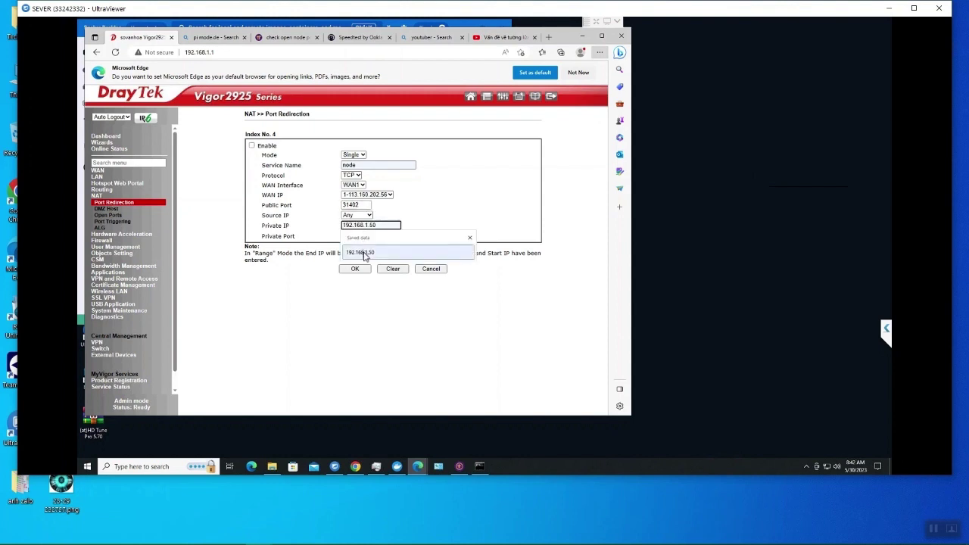
{"action": "left_click", "coordinate": [362, 250]}
{"action": "double_click", "coordinate": [356, 236]}
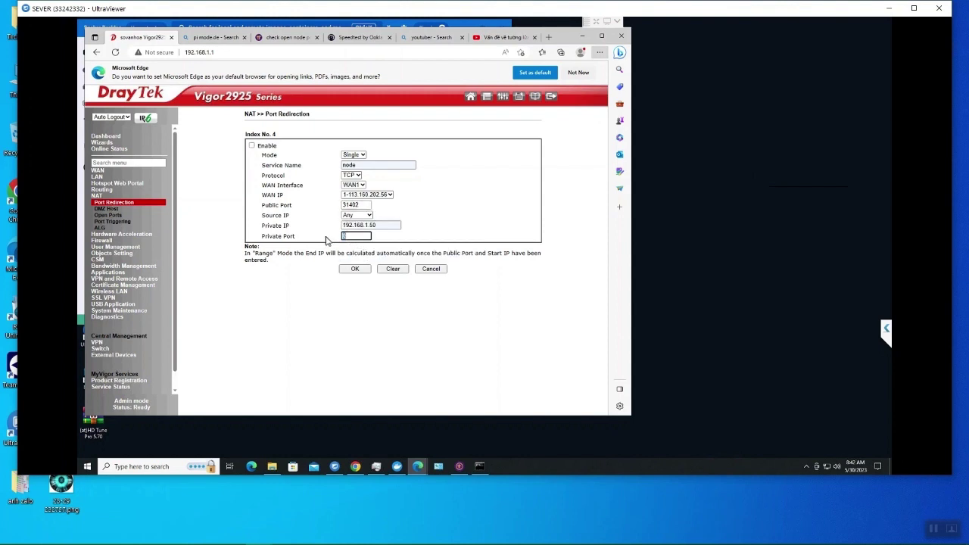
{"action": "type", "text": "3140"}
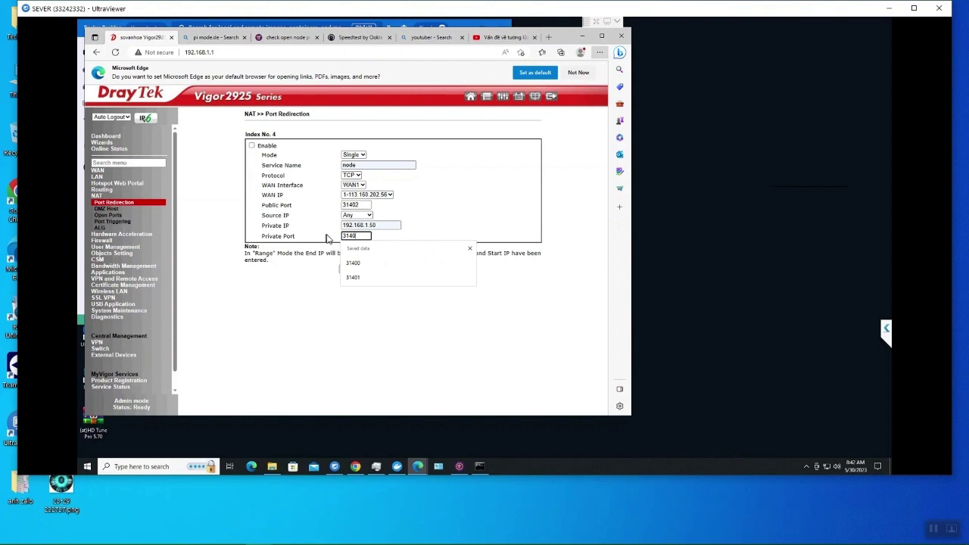
{"action": "type", "text": "2"}
{"action": "left_click", "coordinate": [355, 269]}
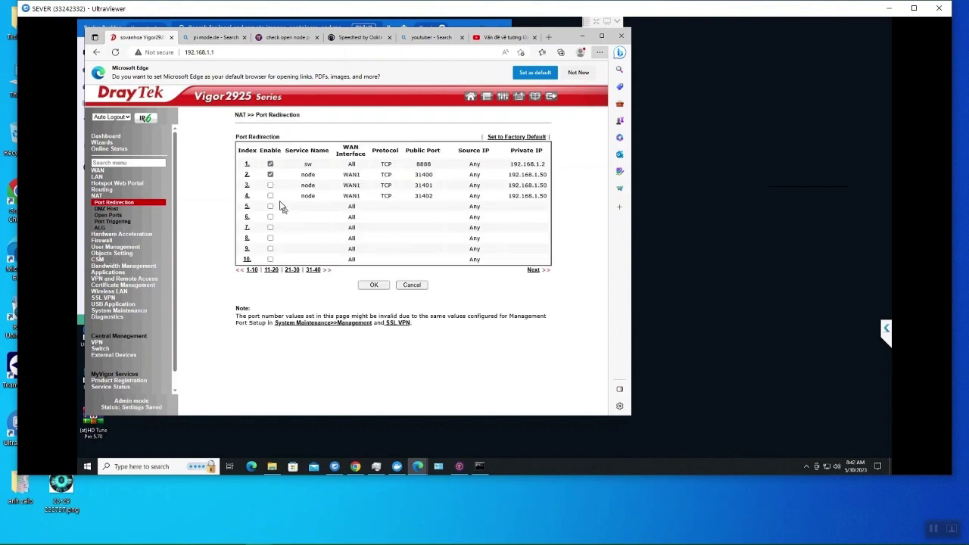
Step: Mark port redirection entries 3 and 4 as enabled in the list
{"action": "left_click", "coordinate": [270, 185]}
{"action": "left_click", "coordinate": [270, 196]}
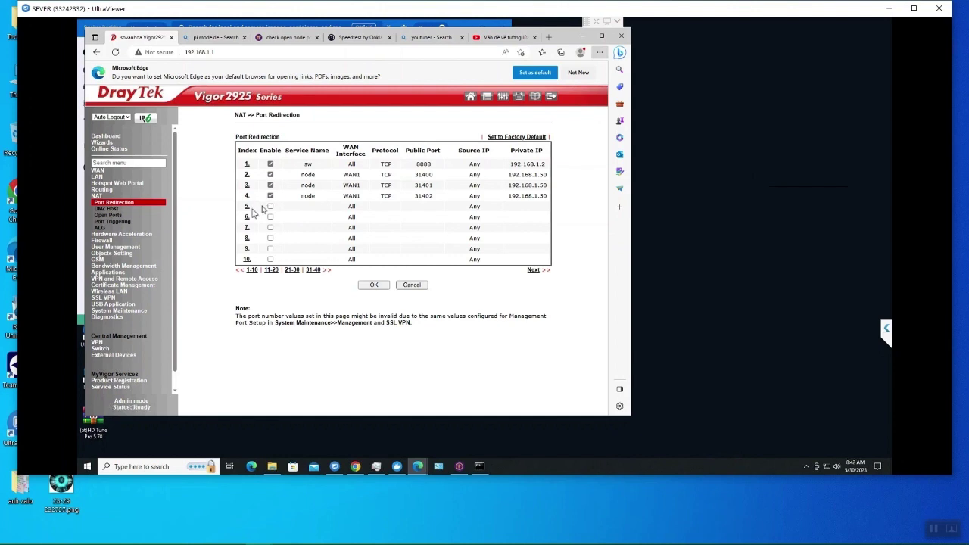
Step: Enable Port Redirection entry 5, name it node and assign it to the WAN1 interface
{"action": "left_click", "coordinate": [246, 208]}
{"action": "left_click", "coordinate": [370, 165]}
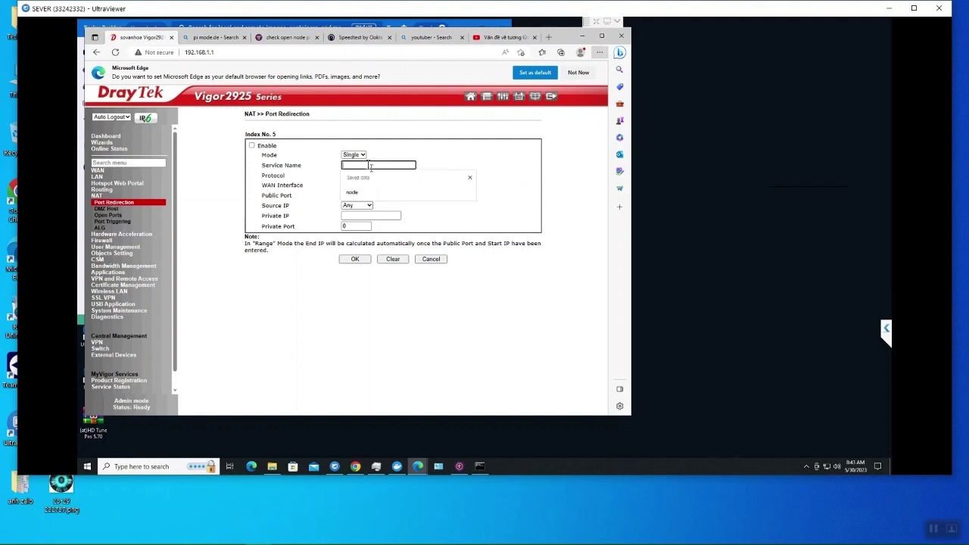
{"action": "left_click", "coordinate": [252, 146]}
{"action": "left_click", "coordinate": [365, 165]}
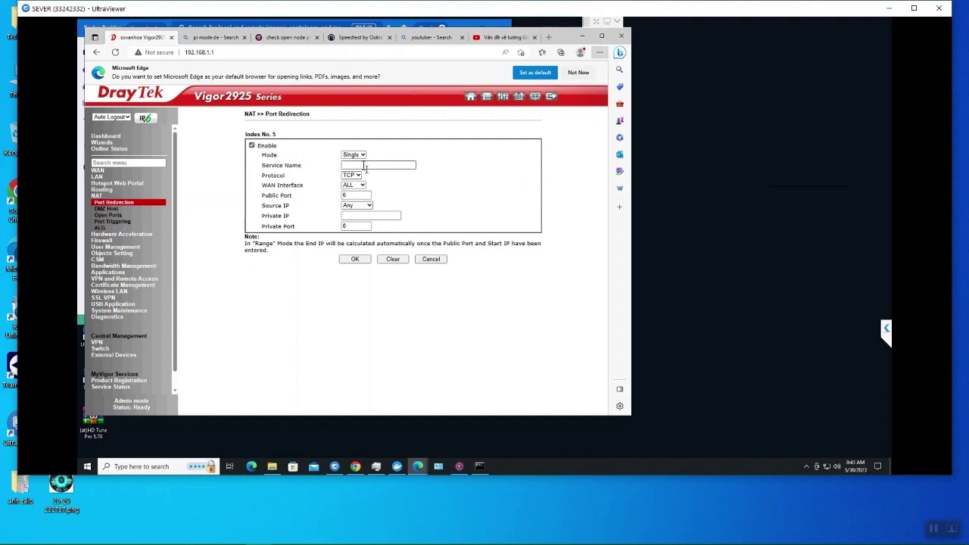
{"action": "left_click", "coordinate": [358, 194]}
{"action": "left_click", "coordinate": [362, 185]}
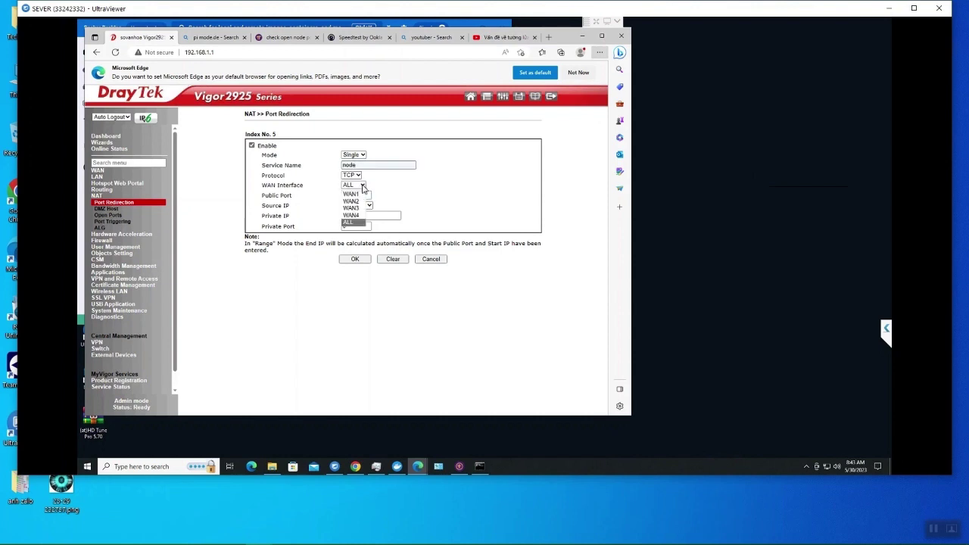
{"action": "left_click", "coordinate": [360, 204]}
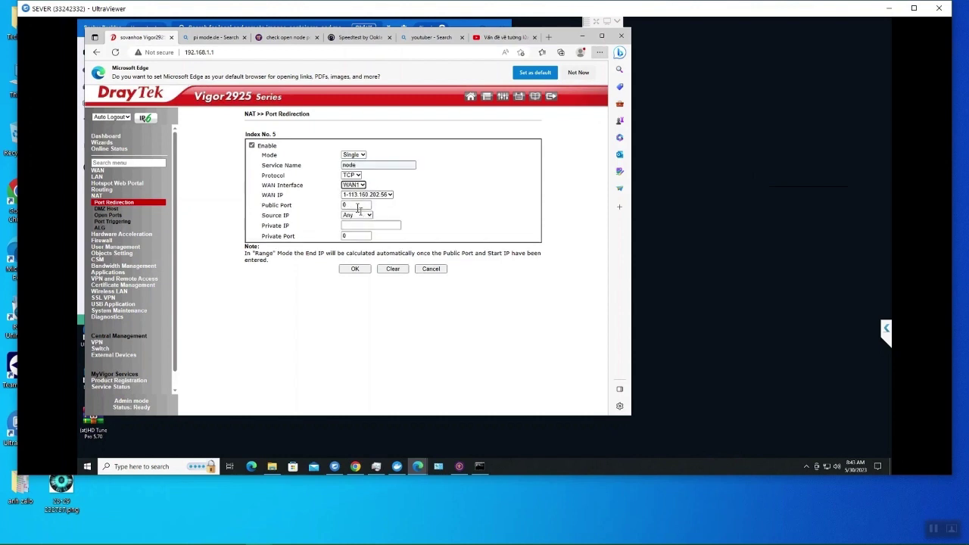
Step: Set entry 5's public port to 31402, private IP to 192.168.1.50 and private port to 31402, and save the entry
{"action": "double_click", "coordinate": [348, 204]}
{"action": "type", "text": "31402"}
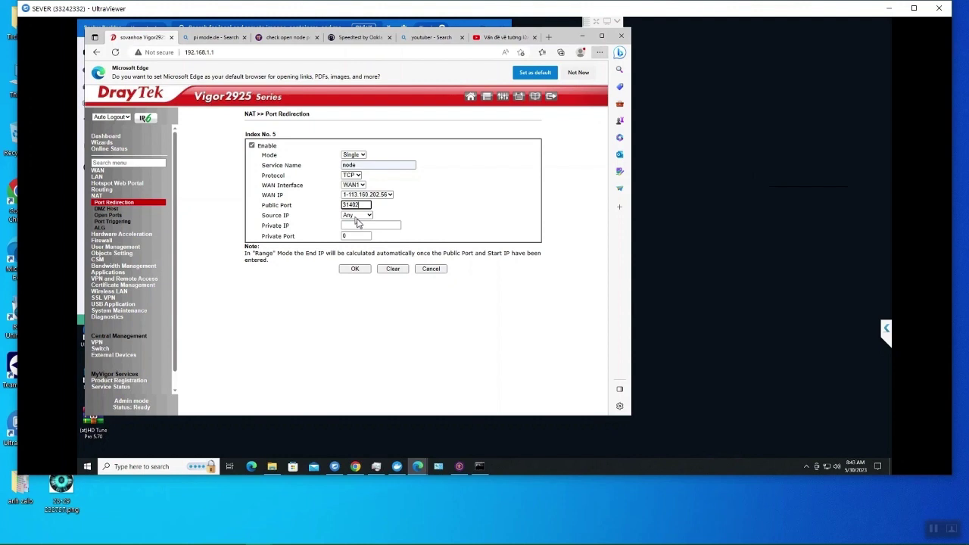
{"action": "left_click", "coordinate": [361, 225]}
{"action": "left_click", "coordinate": [362, 253]}
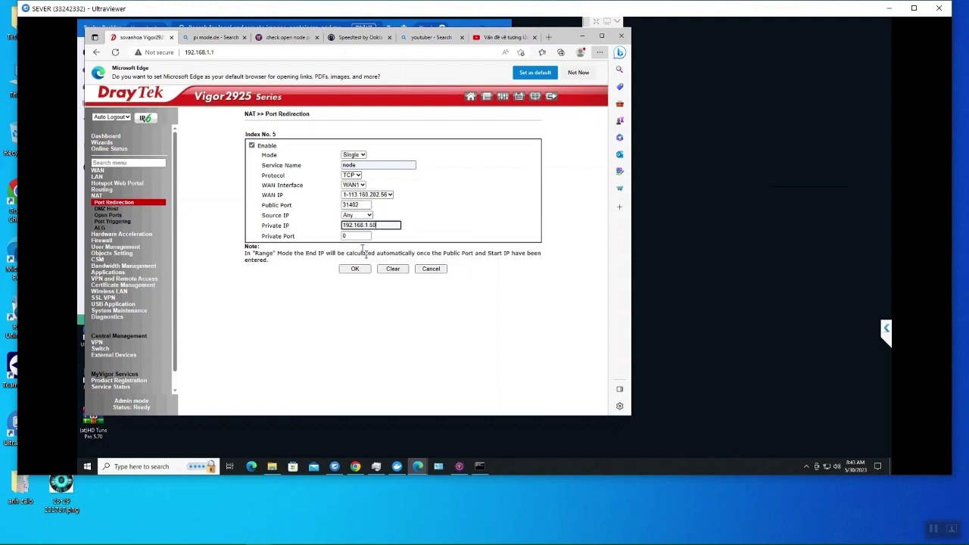
{"action": "key", "text": "Tab"}
{"action": "type", "text": "3140"}
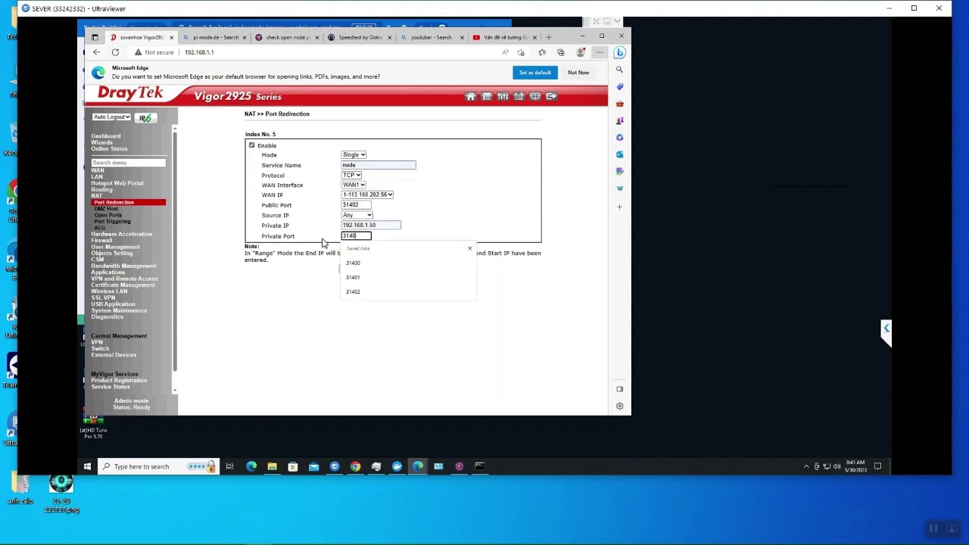
{"action": "type", "text": "2"}
{"action": "left_click", "coordinate": [355, 270]}
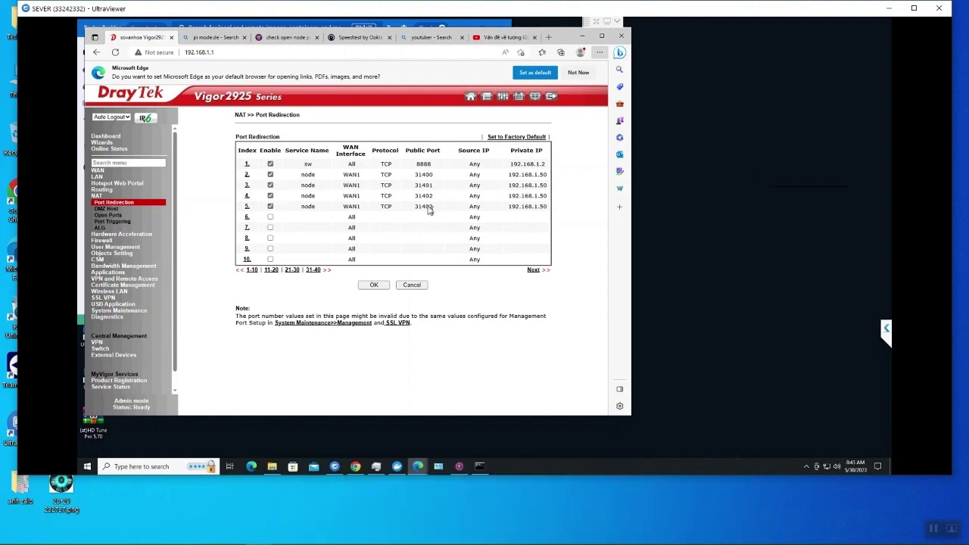
Step: Change both the public and private port of redirection entry 5 to 31403 and save the entry
{"action": "left_click", "coordinate": [248, 212]}
{"action": "left_click", "coordinate": [361, 206]}
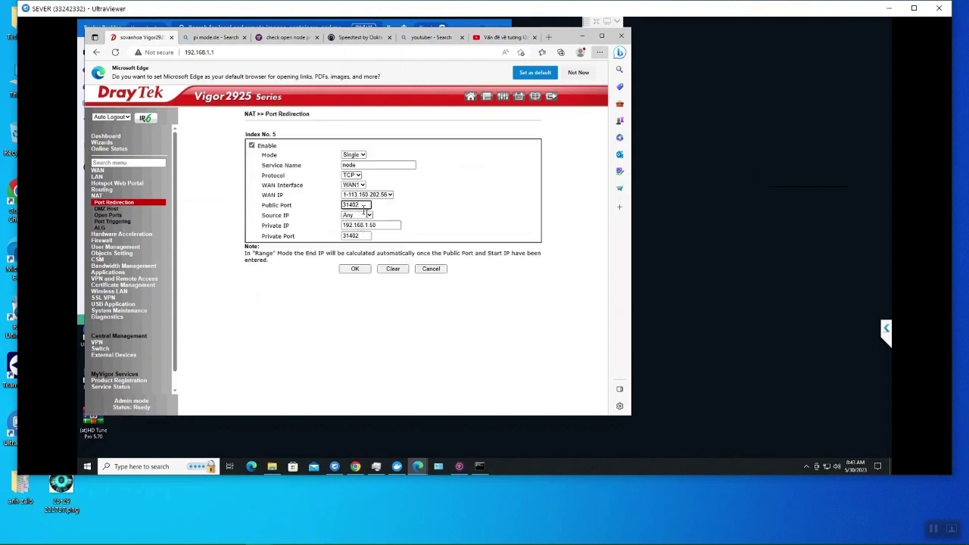
{"action": "key", "text": "BackSpace"}
{"action": "type", "text": "3"}
{"action": "left_click", "coordinate": [366, 238]}
{"action": "key", "text": "BackSpace"}
{"action": "type", "text": "3"}
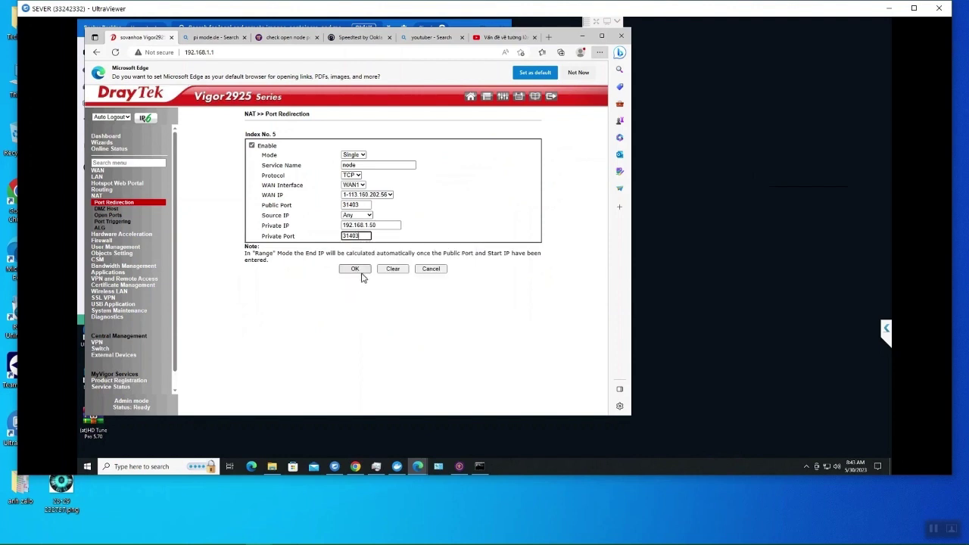
{"action": "left_click", "coordinate": [355, 269]}
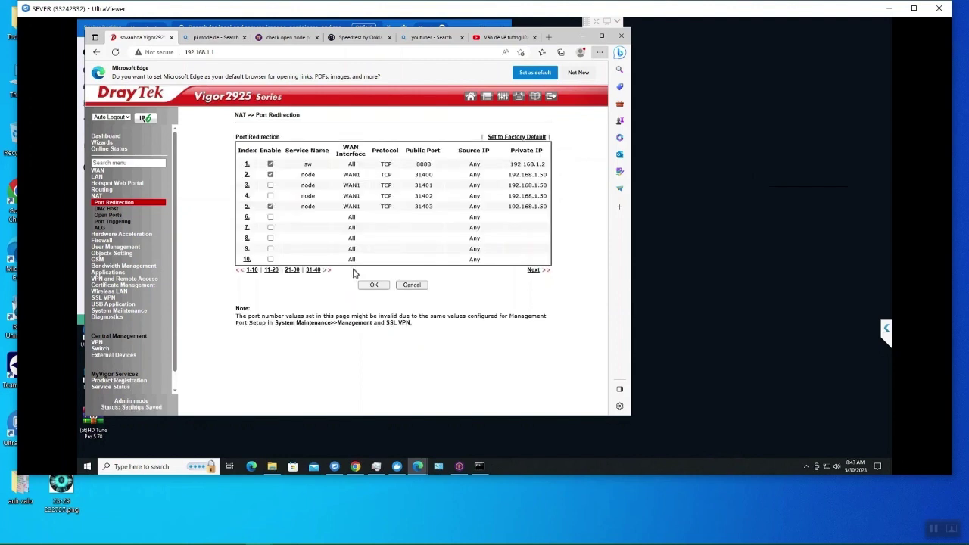
Step: Mark the 31401 and 31402 redirection entries as enabled in the list
{"action": "left_click", "coordinate": [271, 196]}
{"action": "left_click", "coordinate": [270, 184]}
Step: Enable Port Redirection entry 6, name it node and assign it to the WAN1 interface
{"action": "left_click", "coordinate": [246, 218]}
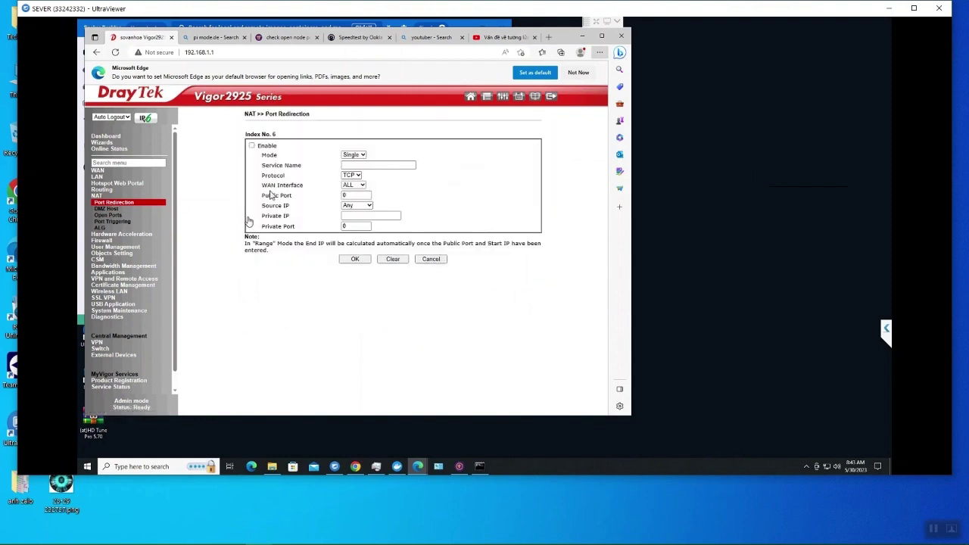
{"action": "left_click", "coordinate": [252, 145]}
{"action": "left_click", "coordinate": [367, 165]}
{"action": "left_click", "coordinate": [360, 192]}
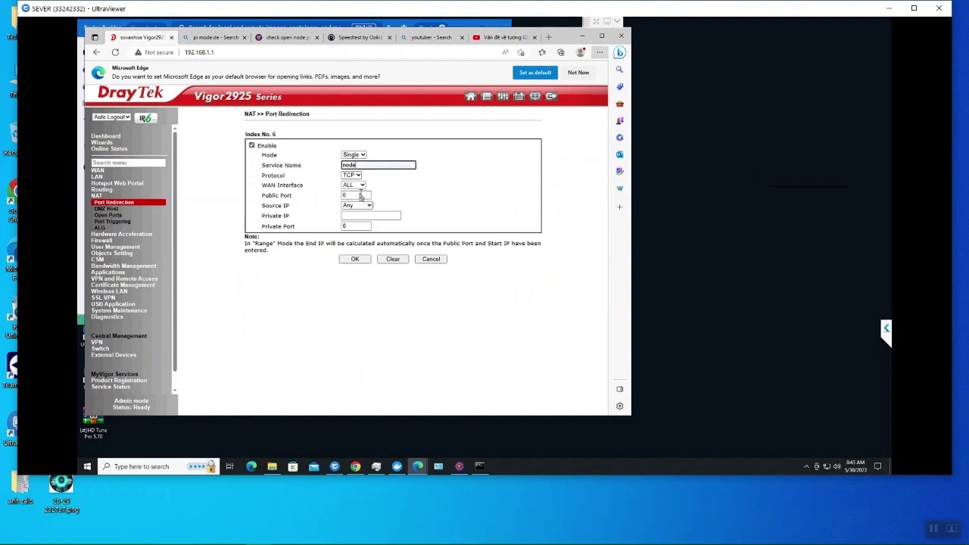
{"action": "left_click", "coordinate": [360, 186]}
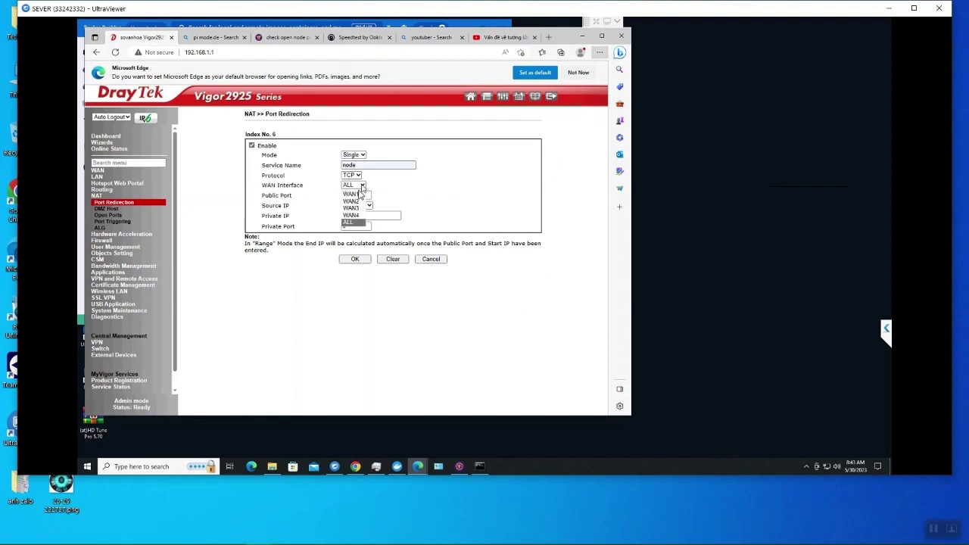
{"action": "left_click", "coordinate": [360, 194]}
Step: Set entry 6's public port to 31404, private IP to 192.168.1.50 and private port to 31404, and save the entry
{"action": "left_click", "coordinate": [361, 206]}
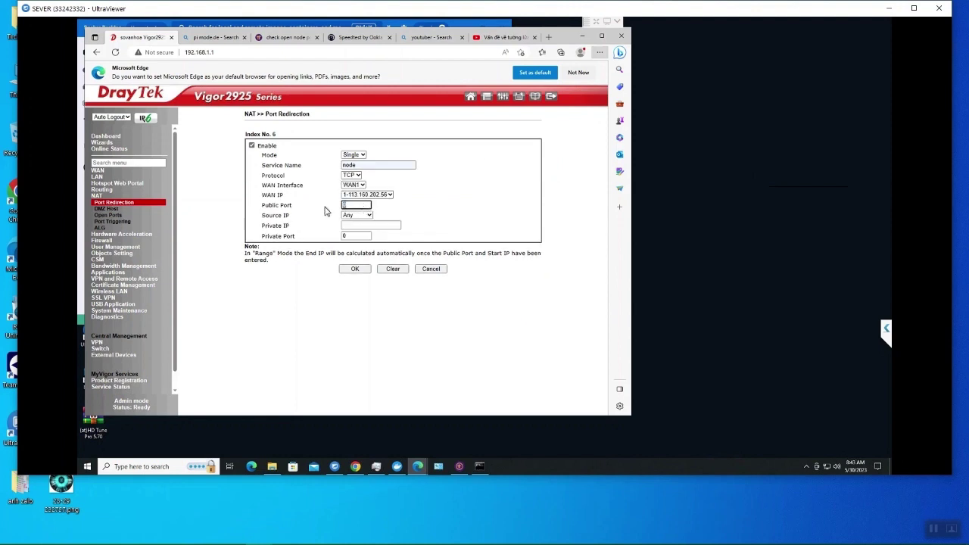
{"action": "type", "text": "3140"}
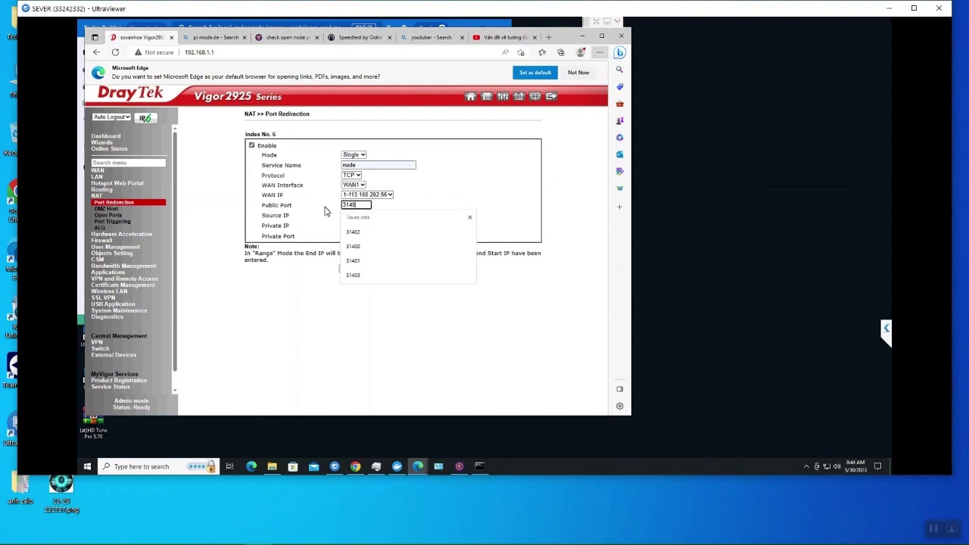
{"action": "type", "text": "4"}
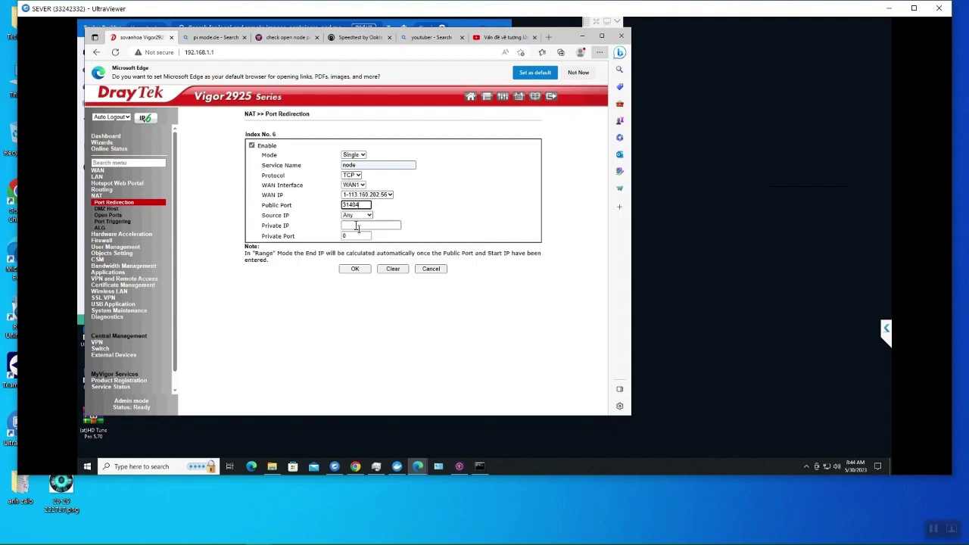
{"action": "left_click", "coordinate": [356, 225]}
{"action": "left_click", "coordinate": [361, 252]}
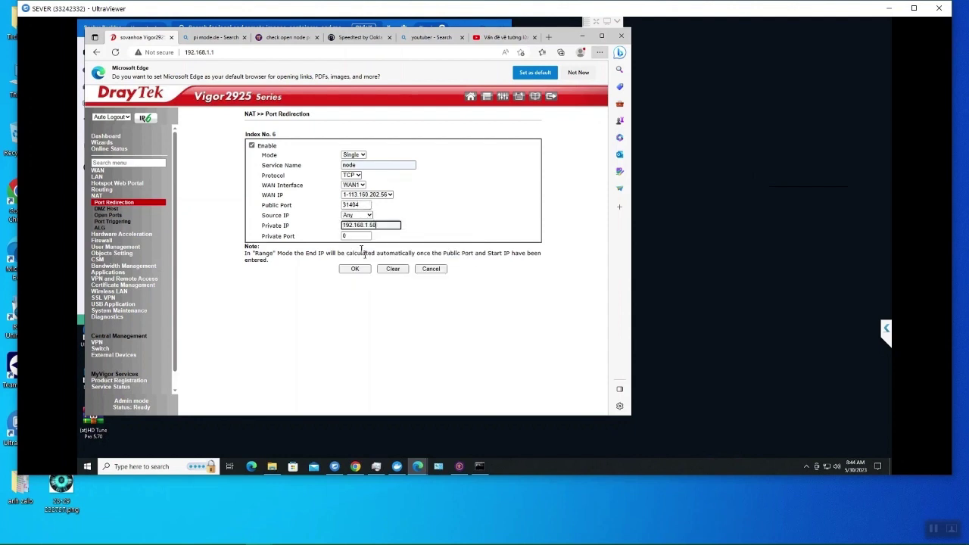
{"action": "left_click", "coordinate": [346, 236]}
{"action": "type", "text": "31404"}
{"action": "left_click", "coordinate": [356, 271]}
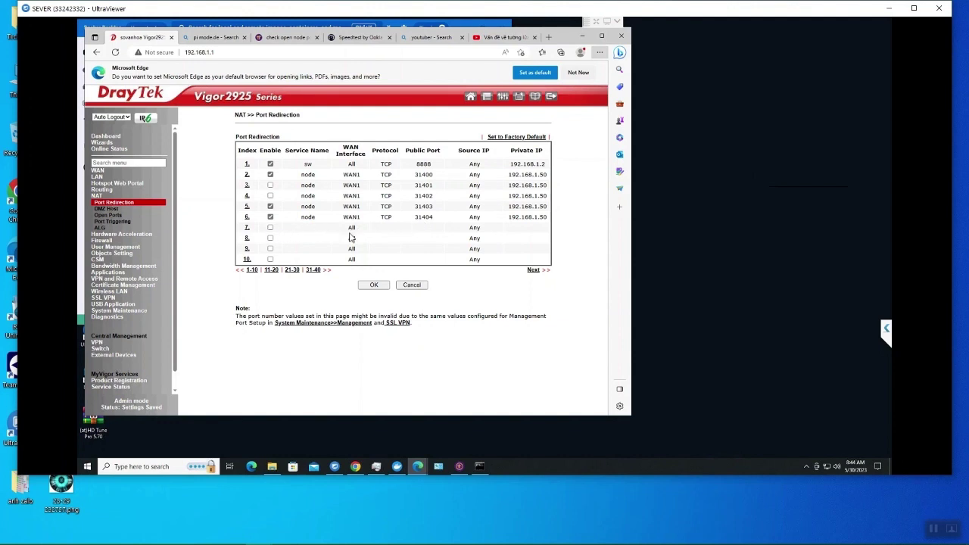
Step: Enable Port Redirection entry 7, name it node and assign it to the WAN1 interface
{"action": "left_click", "coordinate": [246, 227]}
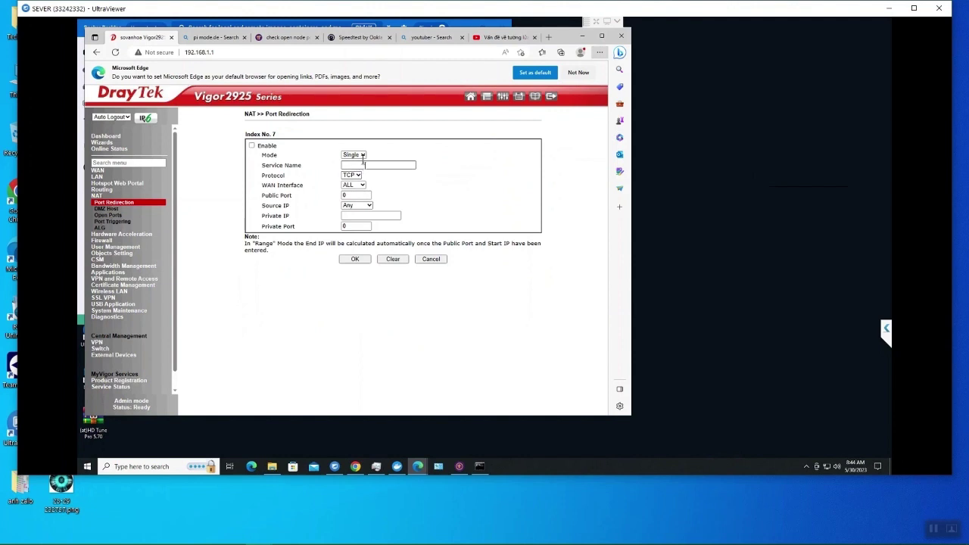
{"action": "left_click", "coordinate": [252, 146]}
{"action": "left_click", "coordinate": [362, 166]}
{"action": "left_click", "coordinate": [358, 190]}
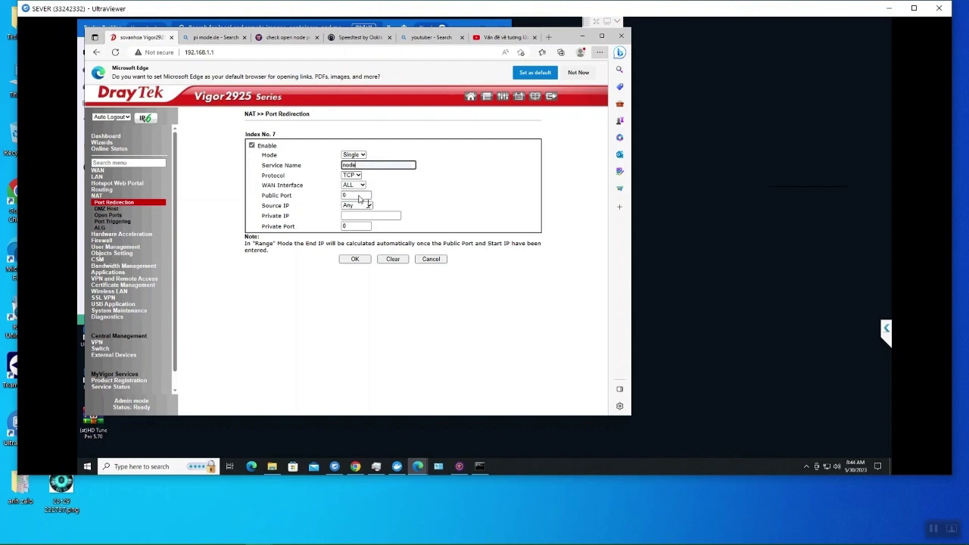
{"action": "left_click", "coordinate": [369, 205]}
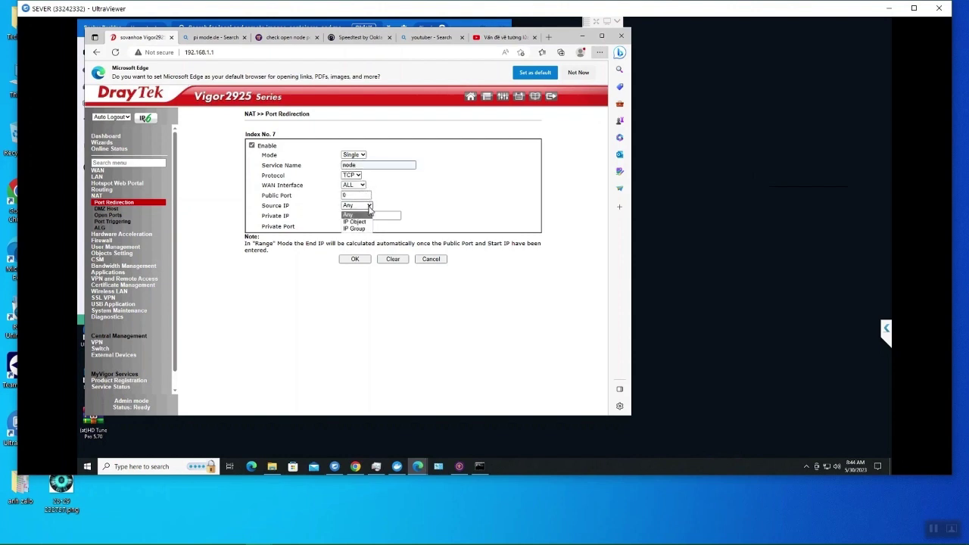
{"action": "left_click", "coordinate": [364, 187]}
{"action": "left_click", "coordinate": [364, 185]}
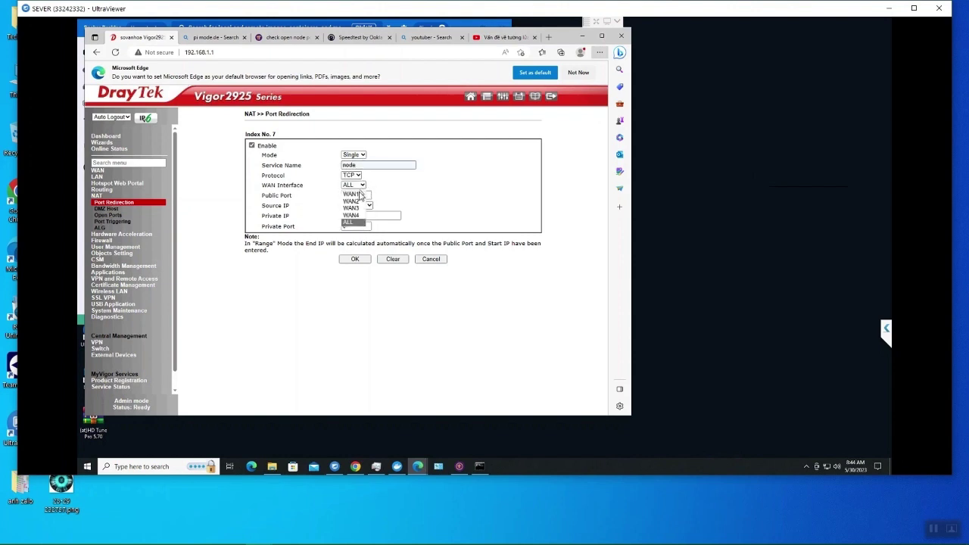
{"action": "left_click", "coordinate": [352, 195]}
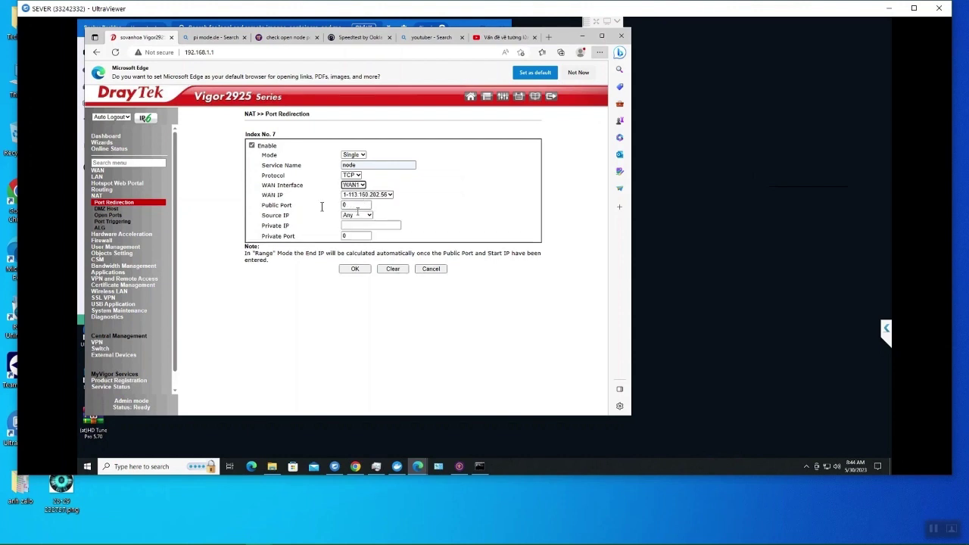
Step: Set entry 7's public port to 31404, private IP to 192.168.1.50 and private port to 31404, and save the entry
{"action": "double_click", "coordinate": [356, 206]}
{"action": "type", "text": "3140"}
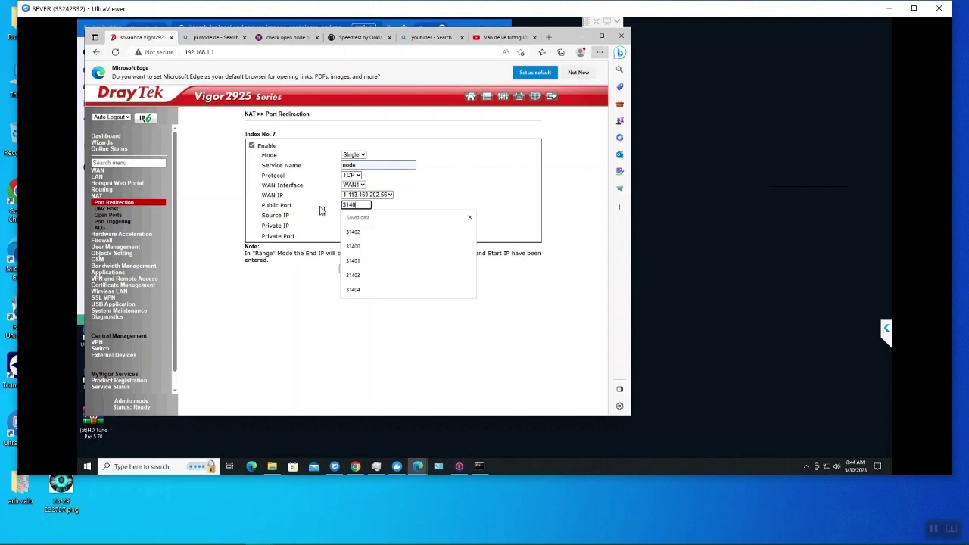
{"action": "type", "text": "4"}
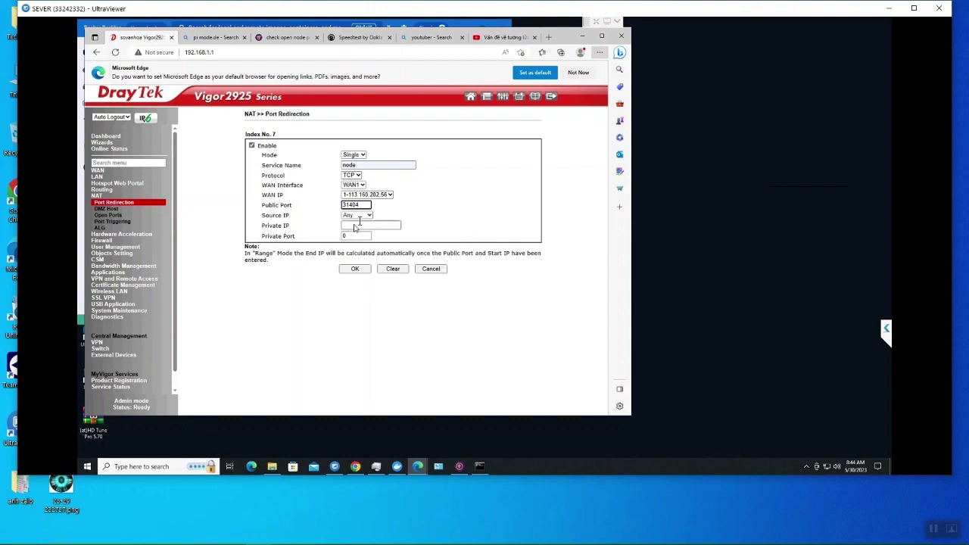
{"action": "left_click", "coordinate": [358, 225]}
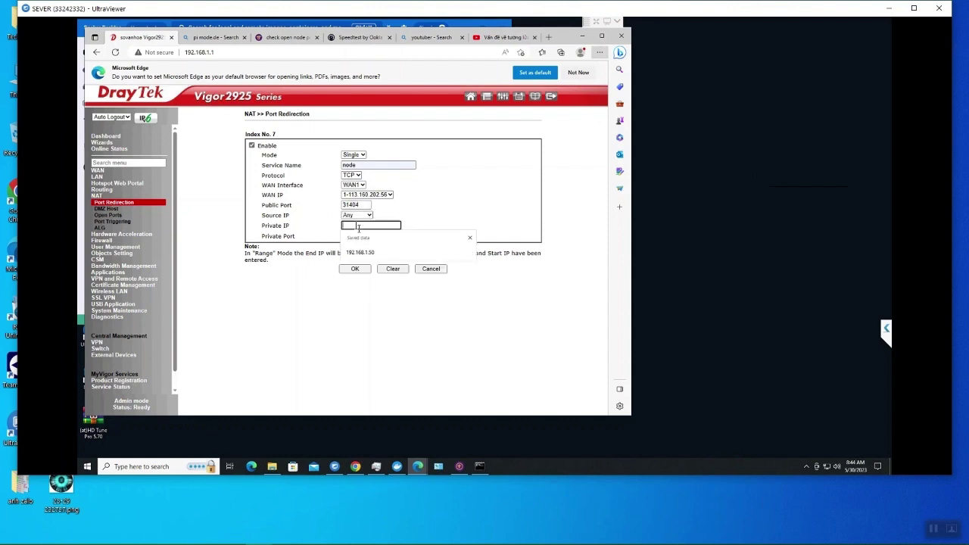
{"action": "left_click", "coordinate": [352, 252]}
{"action": "double_click", "coordinate": [350, 237]}
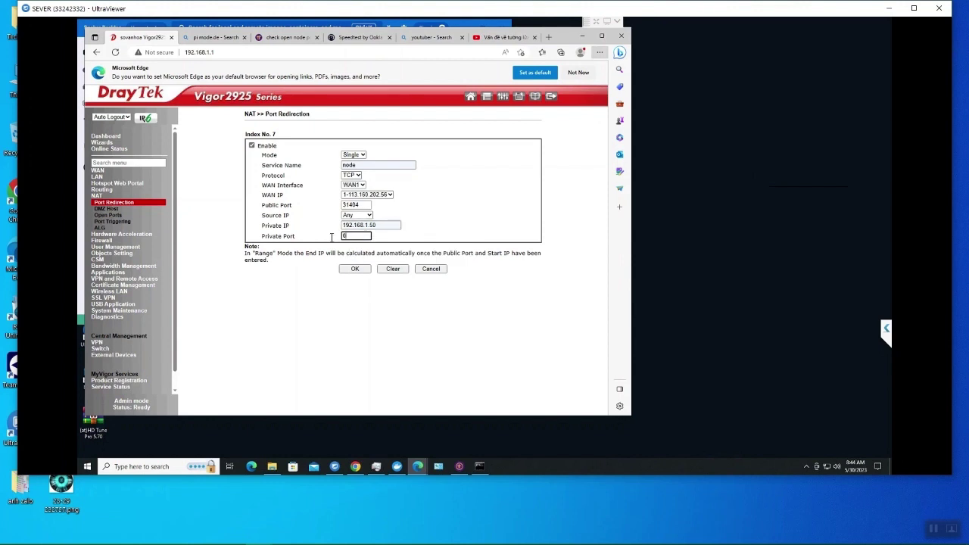
{"action": "left_click", "coordinate": [371, 296]}
{"action": "left_click", "coordinate": [356, 270]}
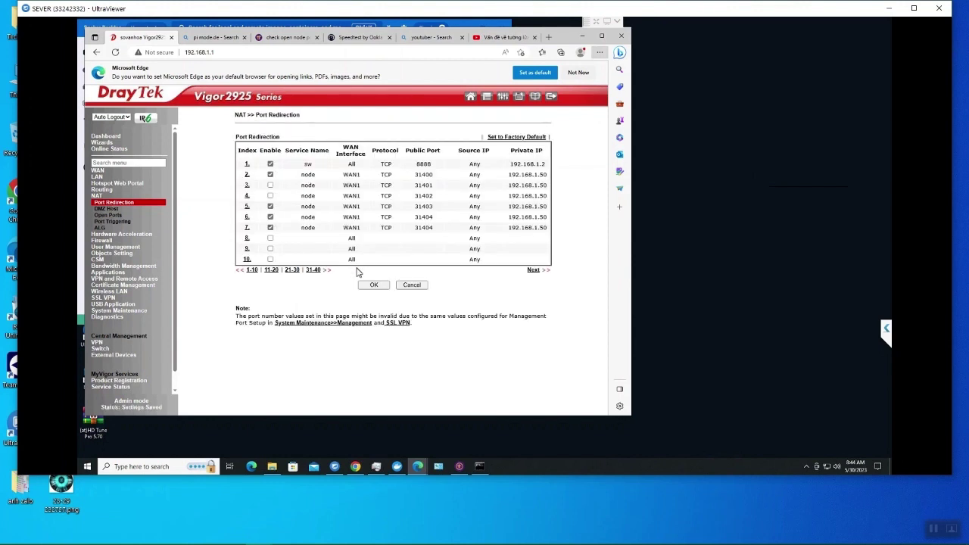
Step: Change both the public port and the private port of Port Redirection entry 7 to 31405 and save the entry
{"action": "left_click", "coordinate": [248, 230]}
{"action": "left_click", "coordinate": [366, 205]}
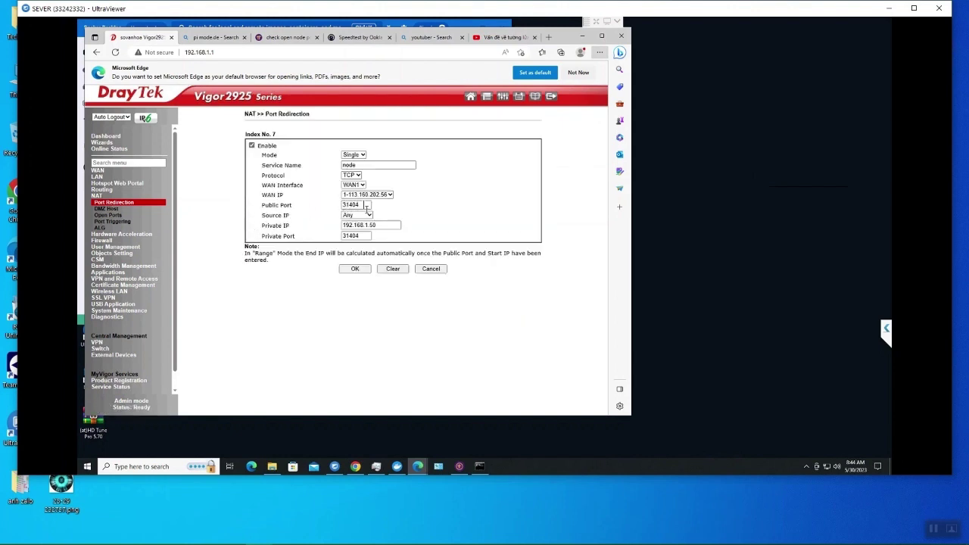
{"action": "key", "text": "BackSpace"}
{"action": "type", "text": "5"}
{"action": "left_click", "coordinate": [367, 237]}
{"action": "key", "text": "BackSpace"}
{"action": "type", "text": "5"}
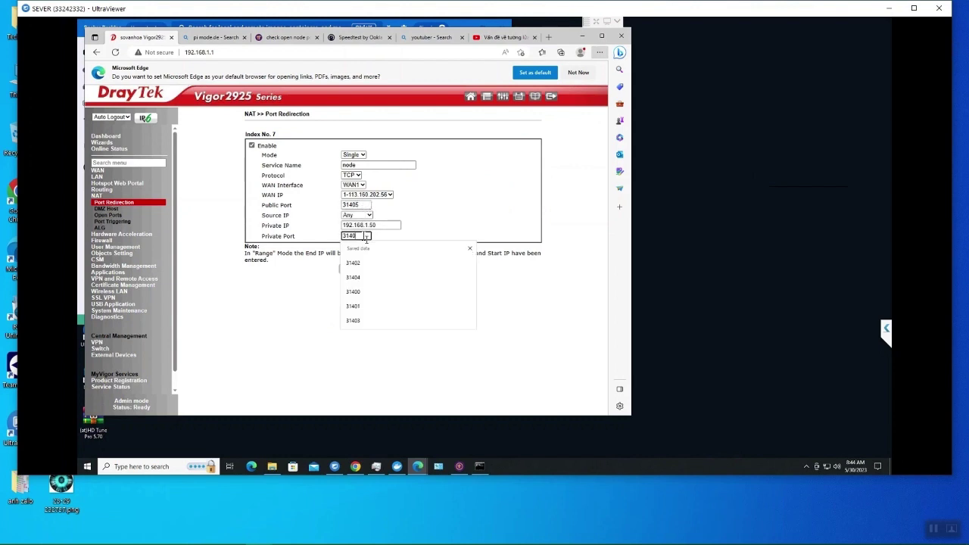
{"action": "left_click", "coordinate": [352, 270]}
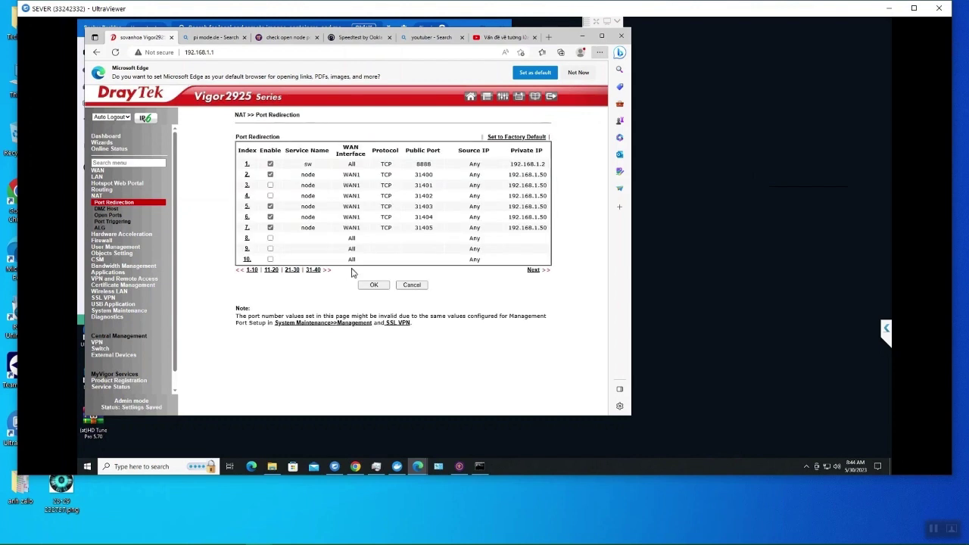
Step: Enable Port Redirection entry 8, name it node and assign it to the WAN1 interface
{"action": "left_click", "coordinate": [247, 239]}
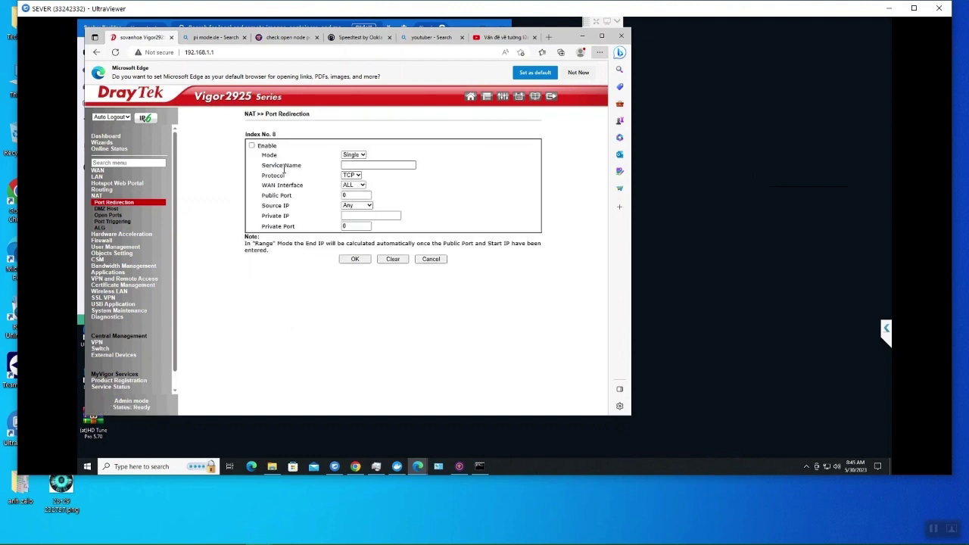
{"action": "left_click", "coordinate": [251, 145]}
{"action": "left_click", "coordinate": [353, 165]}
{"action": "type", "text": "node"}
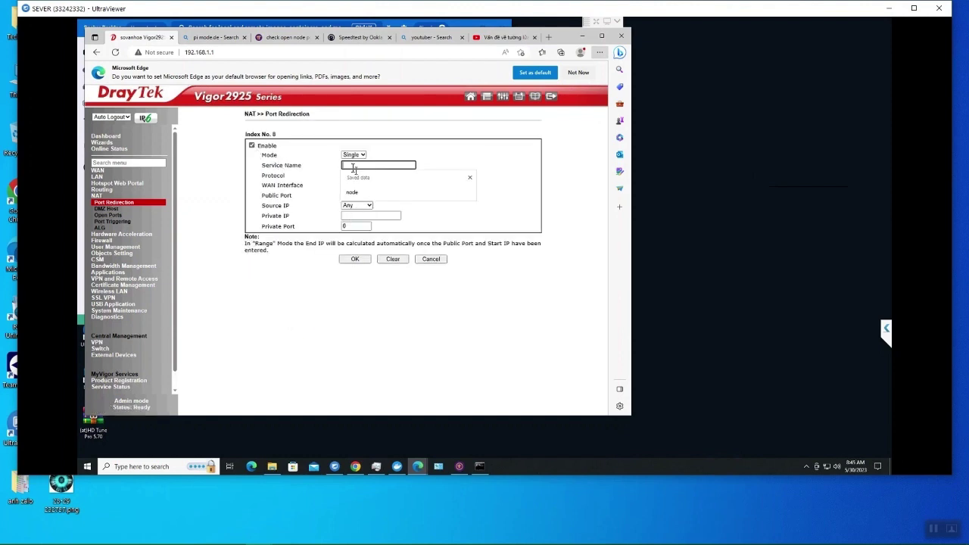
{"action": "left_click", "coordinate": [356, 185]}
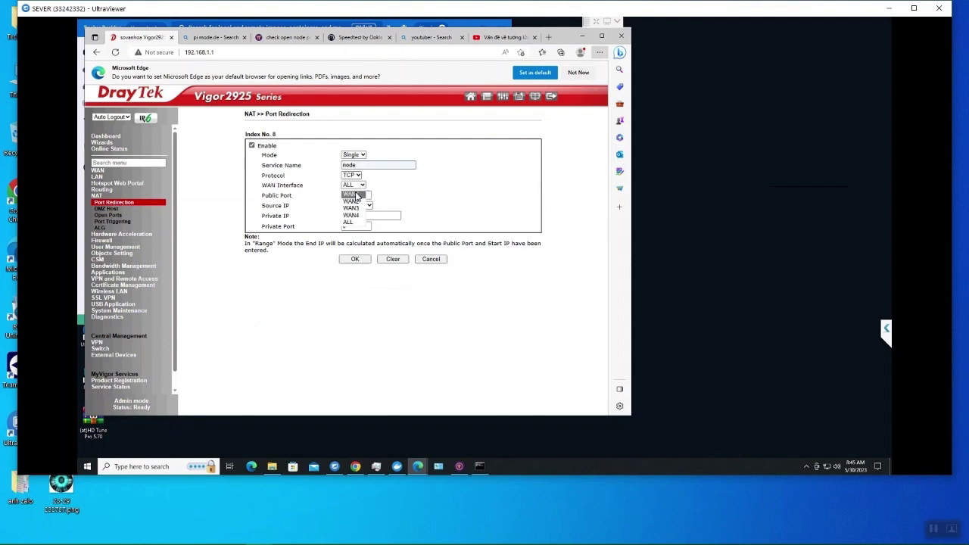
{"action": "left_click", "coordinate": [355, 198]}
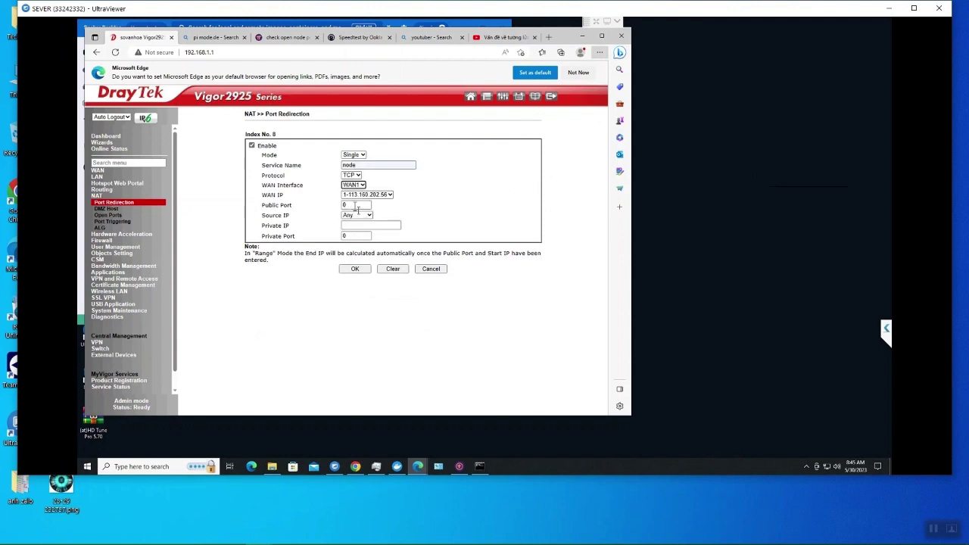
Step: Set entry 8's public port to 31406, private IP to 192.168.1.50 and private port to 31406, and save the entry
{"action": "key", "text": "Tab"}
{"action": "key", "text": "Tab"}
{"action": "type", "text": "3140"}
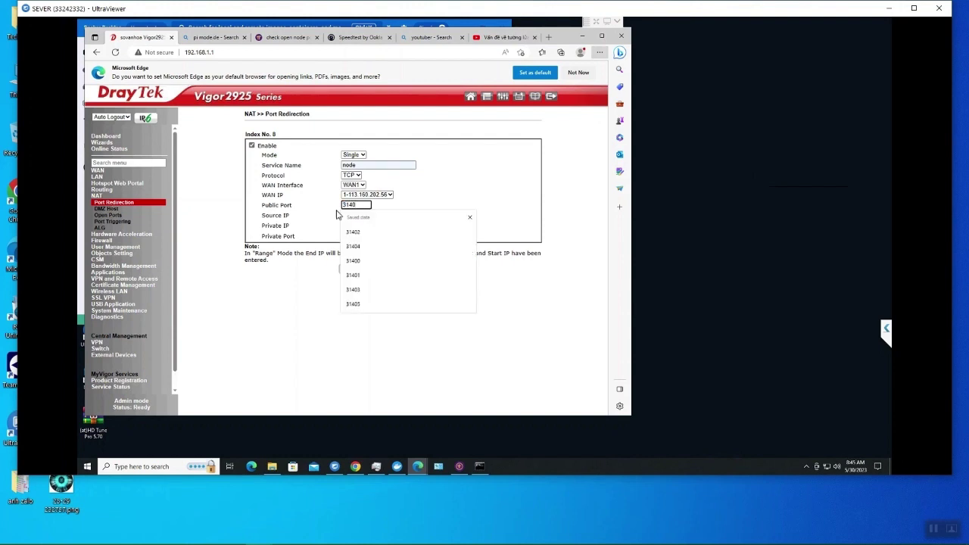
{"action": "type", "text": "6"}
{"action": "left_click", "coordinate": [369, 226]}
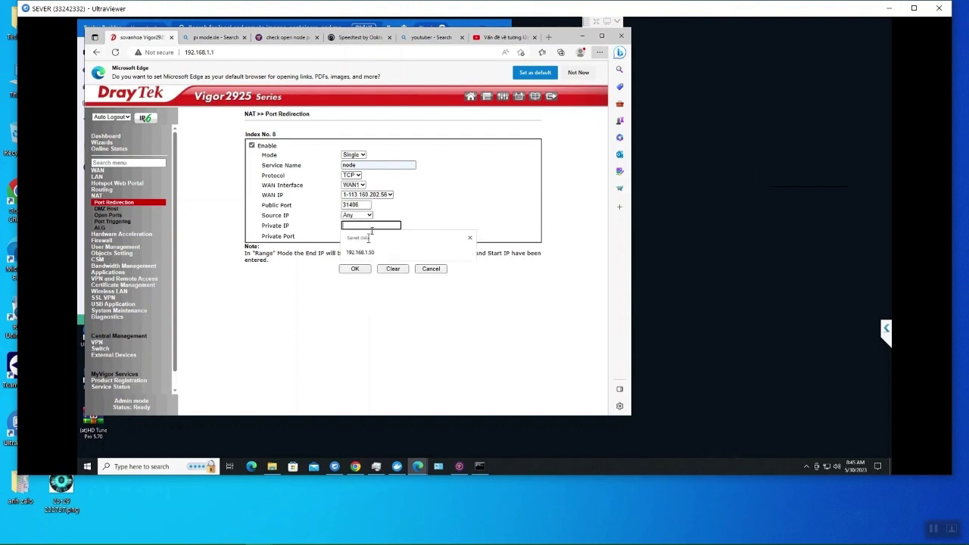
{"action": "left_click", "coordinate": [370, 253]}
{"action": "key", "text": "Tab"}
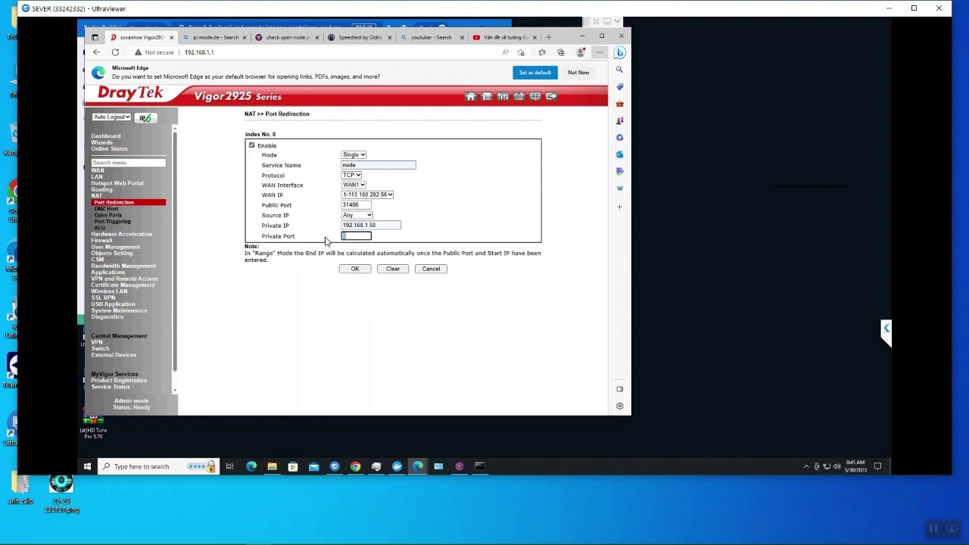
{"action": "type", "text": "3140"}
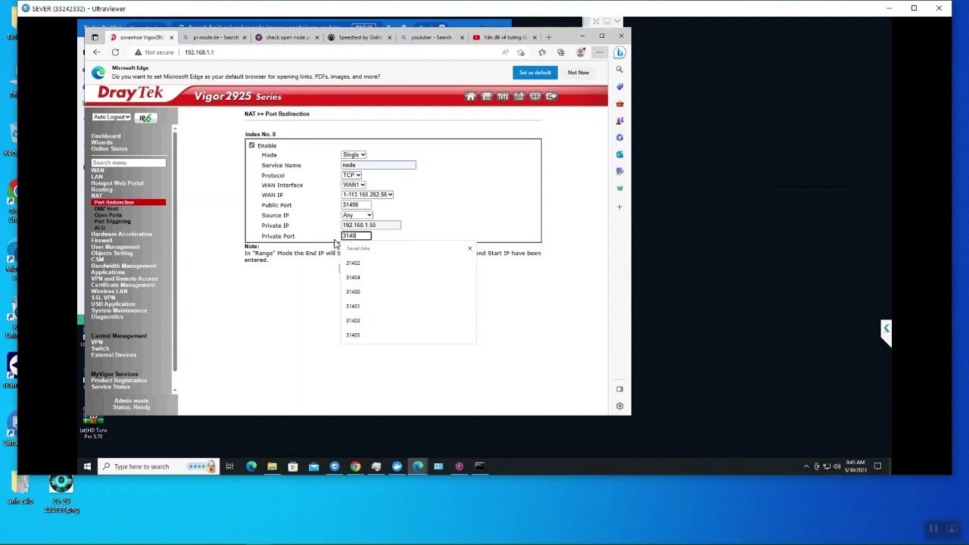
{"action": "type", "text": "6"}
{"action": "left_click", "coordinate": [355, 270]}
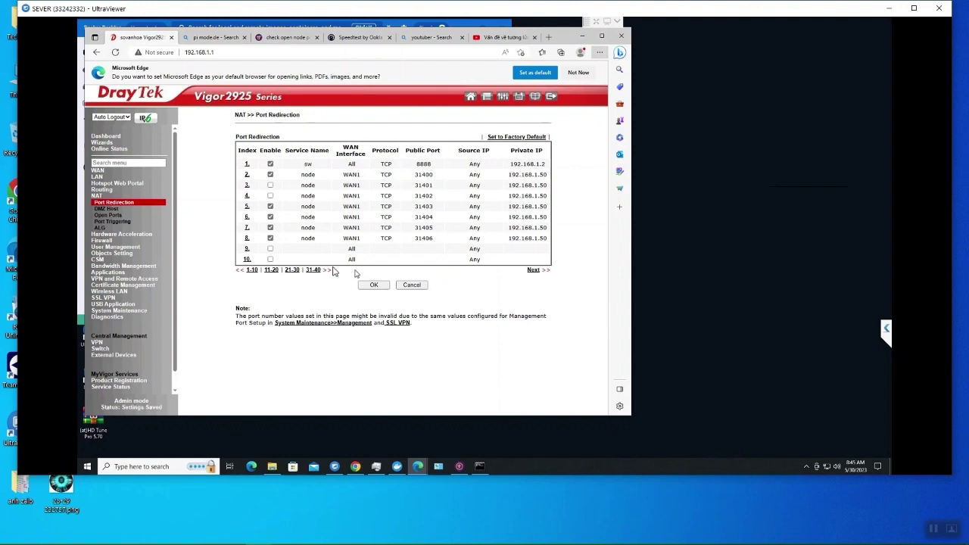
Step: Enable Port Redirection entry 9, assign it to the WAN1 interface and name it node
{"action": "left_click", "coordinate": [247, 250]}
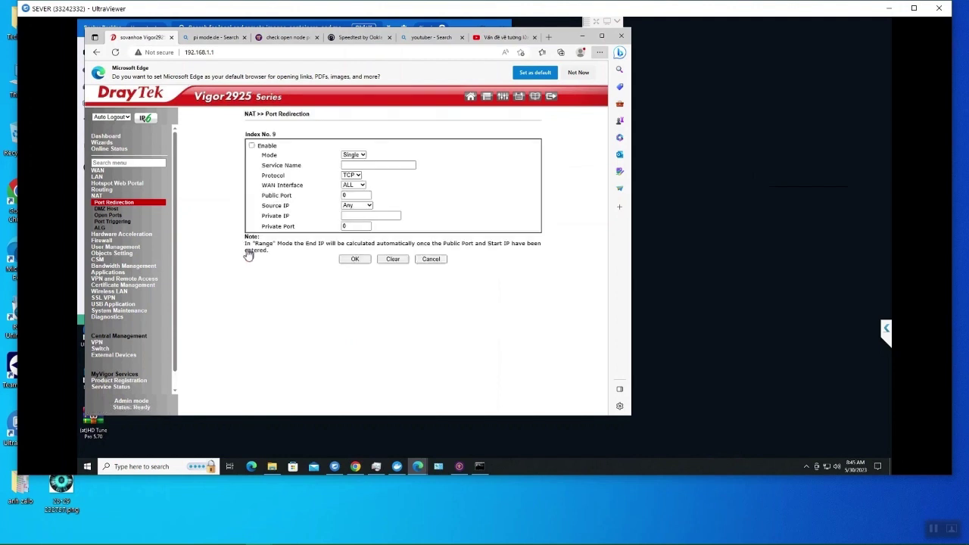
{"action": "left_click", "coordinate": [253, 146]}
{"action": "left_click", "coordinate": [356, 184]}
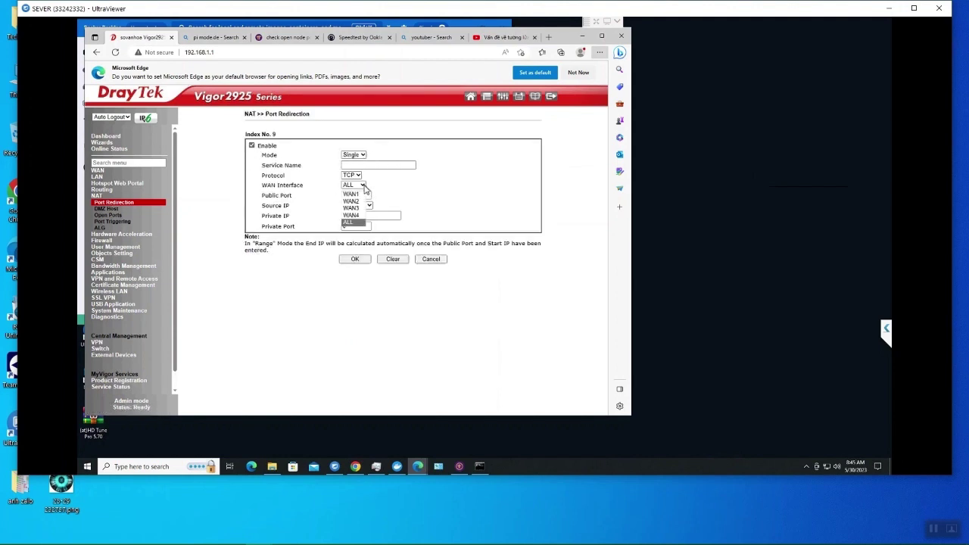
{"action": "left_click", "coordinate": [352, 195]}
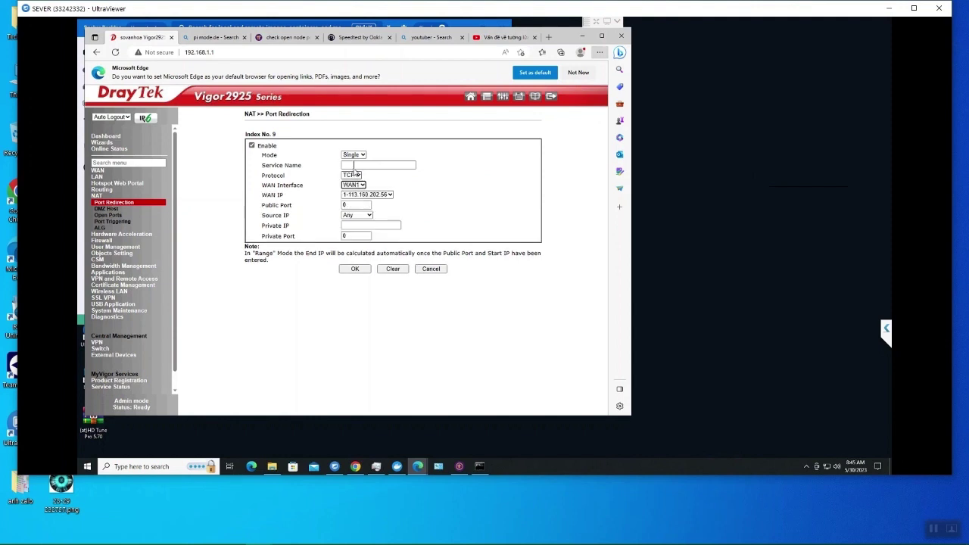
{"action": "left_click", "coordinate": [359, 165]}
{"action": "left_click", "coordinate": [354, 192]}
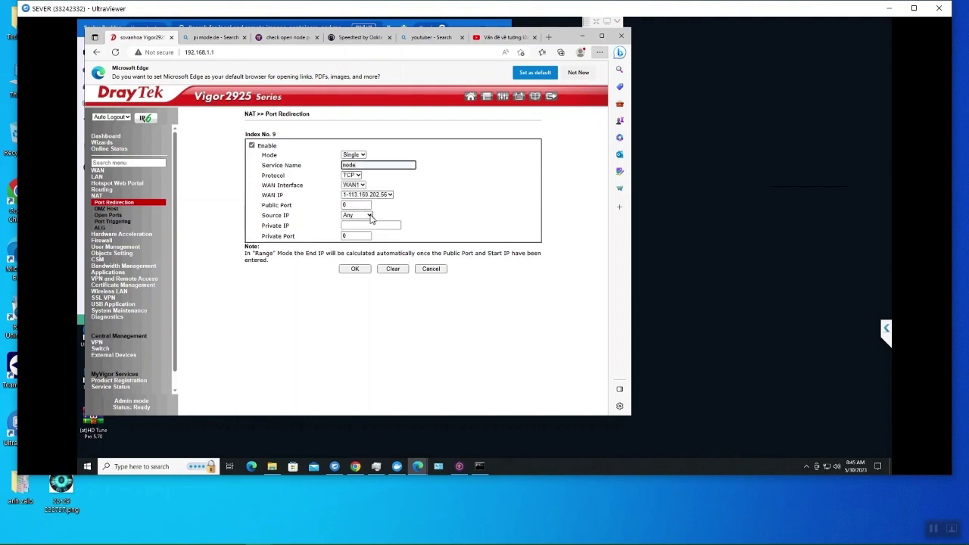
Step: Set entry 9's public port to 31407, private IP to 192.168.1.50 and private port to 31407, and save the entry
{"action": "double_click", "coordinate": [356, 205]}
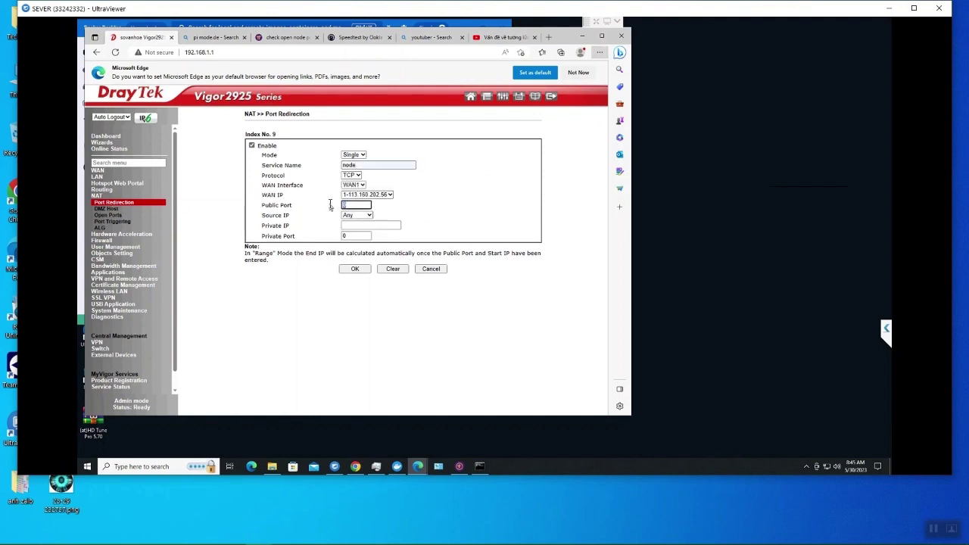
{"action": "type", "text": "3140"}
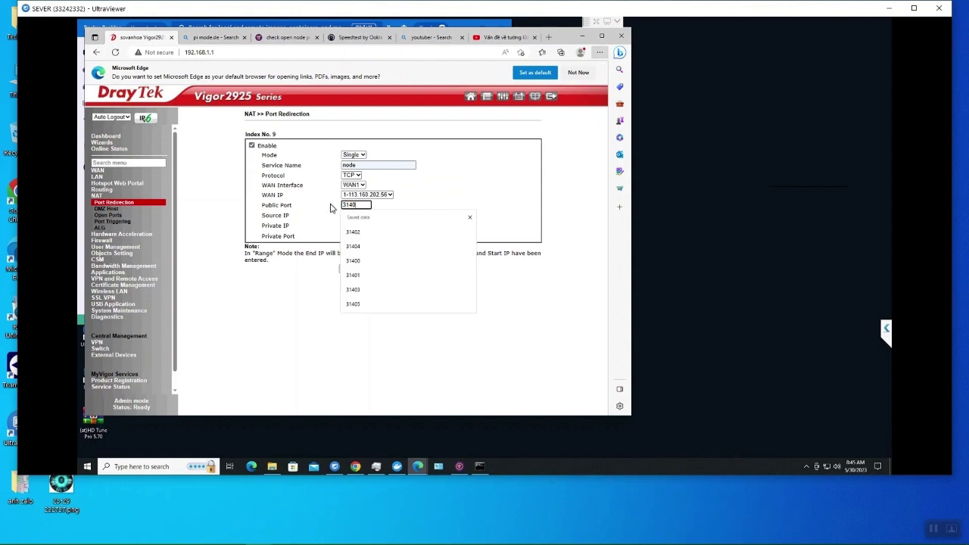
{"action": "type", "text": "7"}
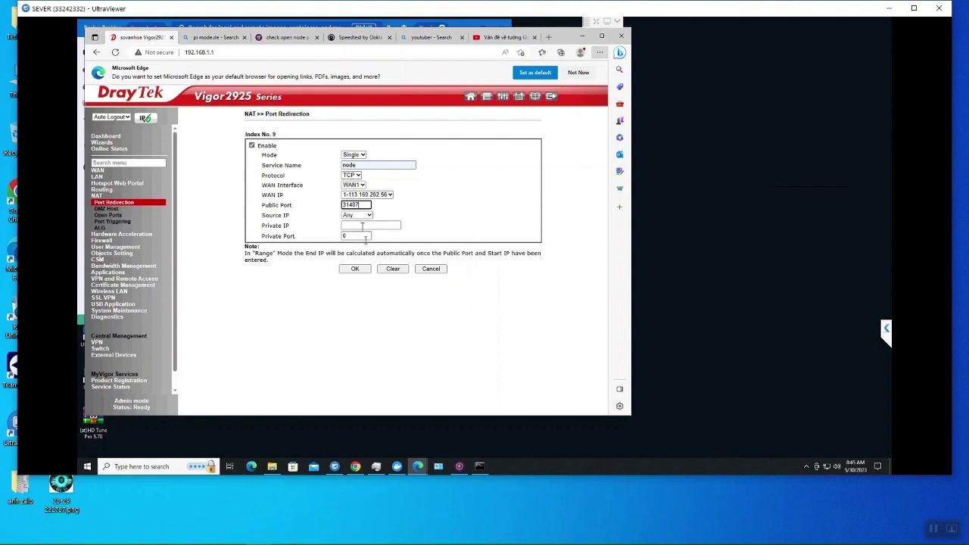
{"action": "left_click", "coordinate": [370, 225]}
{"action": "left_click", "coordinate": [366, 254]}
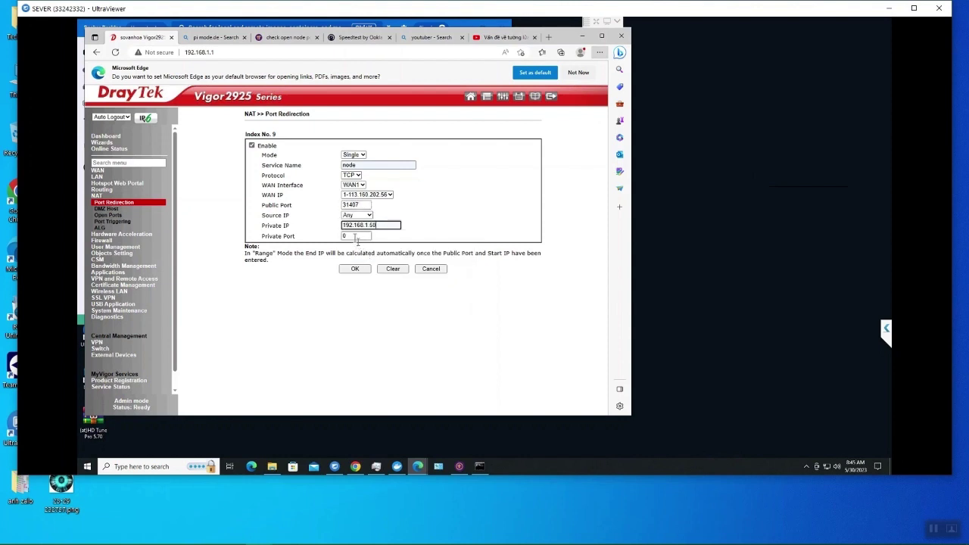
{"action": "double_click", "coordinate": [355, 238]}
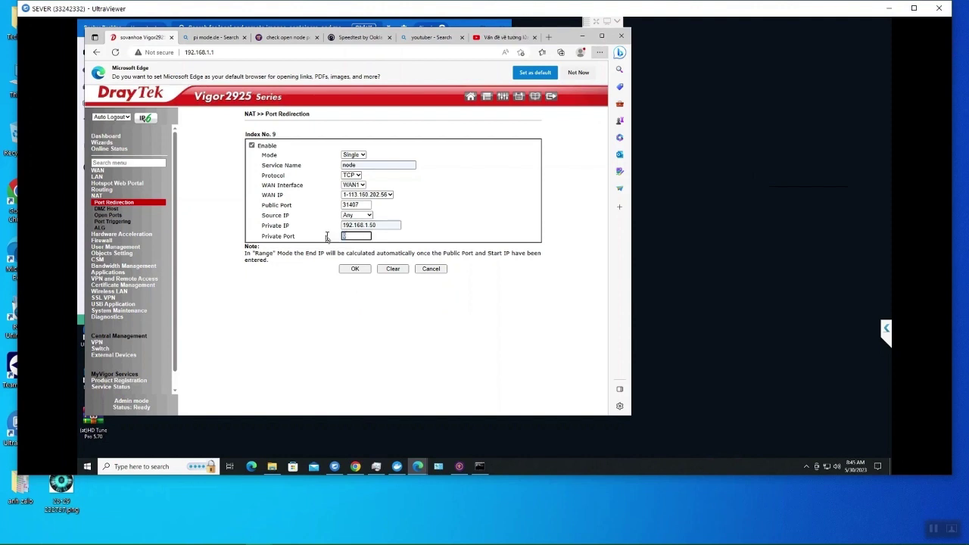
{"action": "type", "text": "31407"}
{"action": "left_click", "coordinate": [370, 270]}
{"action": "left_click", "coordinate": [364, 270]}
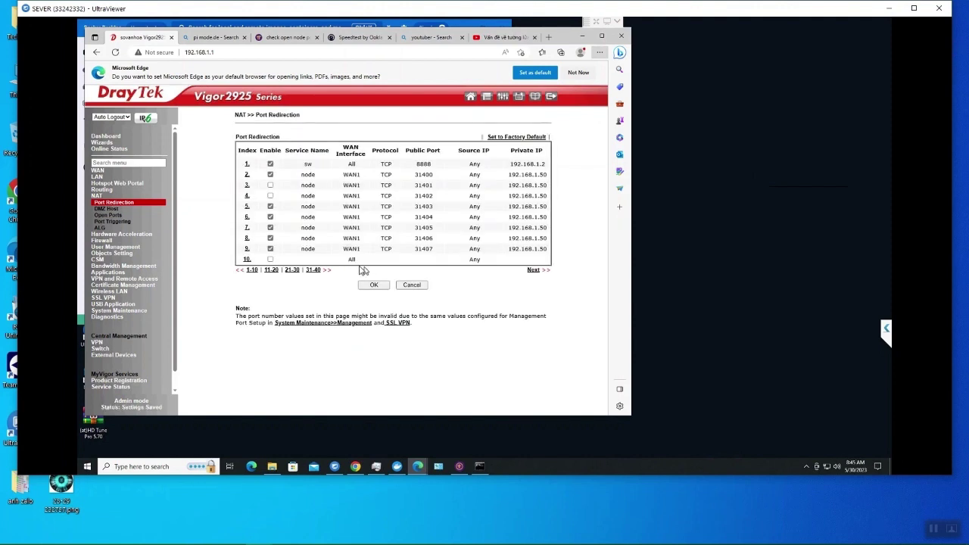
Step: Name Port Redirection entry 10 node and assign it to the WAN1 interface
{"action": "left_click", "coordinate": [247, 260]}
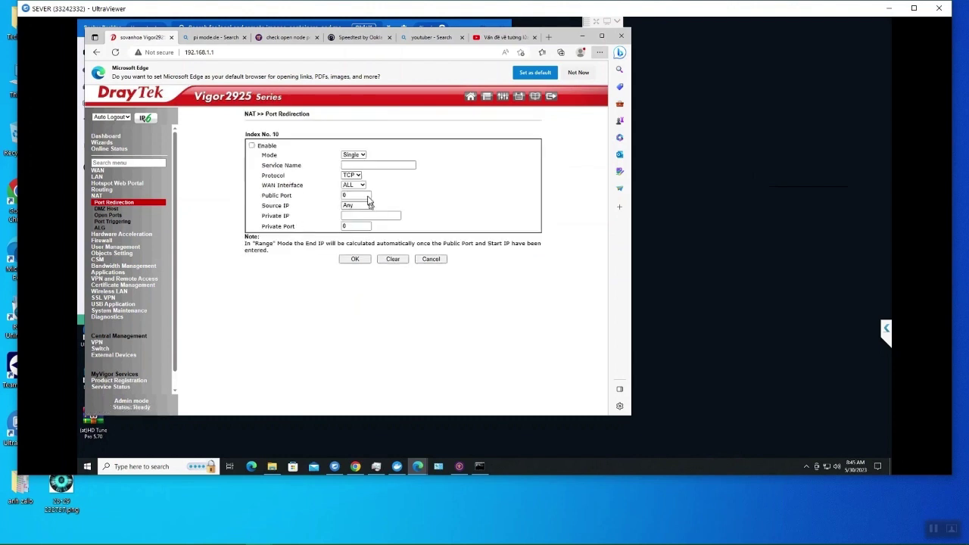
{"action": "left_click", "coordinate": [359, 165]}
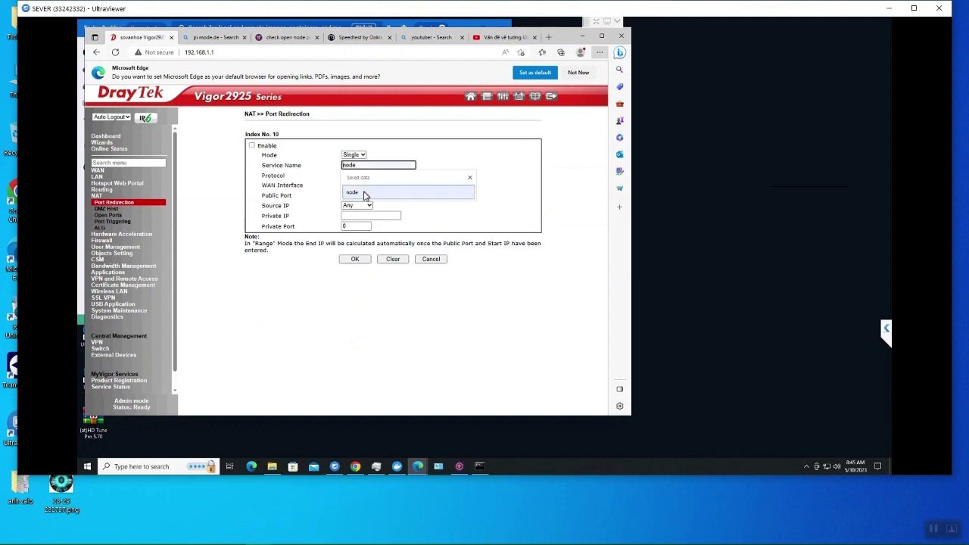
{"action": "left_click", "coordinate": [364, 194]}
{"action": "left_click", "coordinate": [364, 186]}
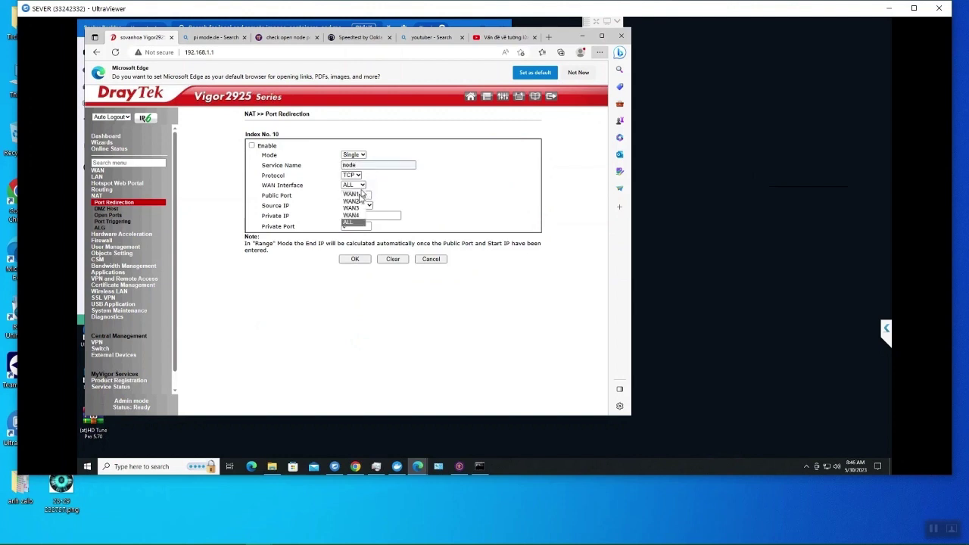
{"action": "left_click", "coordinate": [353, 199]}
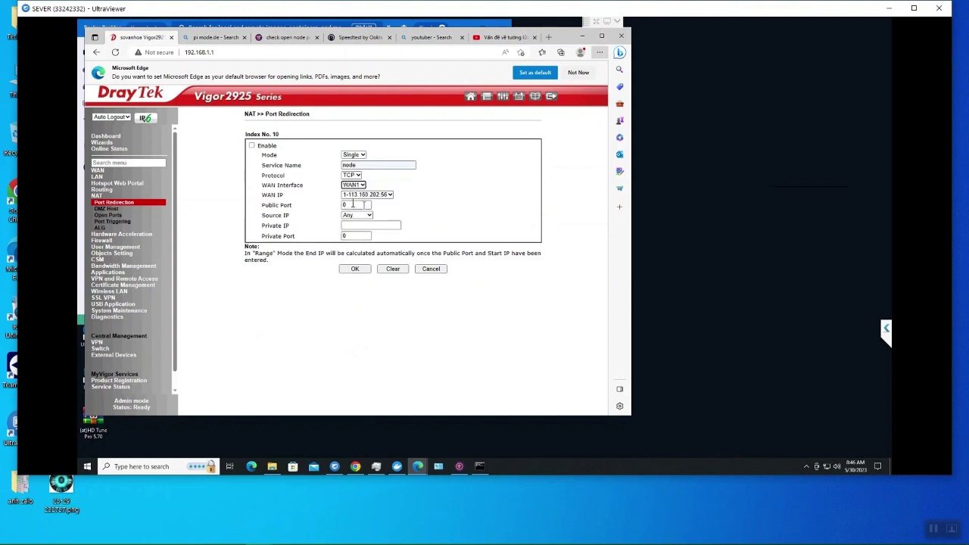
Step: Set entry 10's public port to 31408, private IP to 192.168.1.50 and private port to 31408, and save the entry
{"action": "left_click_drag", "start_coordinate": [359, 205], "coordinate": [337, 206]}
{"action": "type", "text": "31407"}
{"action": "key", "text": "BackSpace"}
{"action": "type", "text": "8"}
{"action": "left_click", "coordinate": [362, 226]}
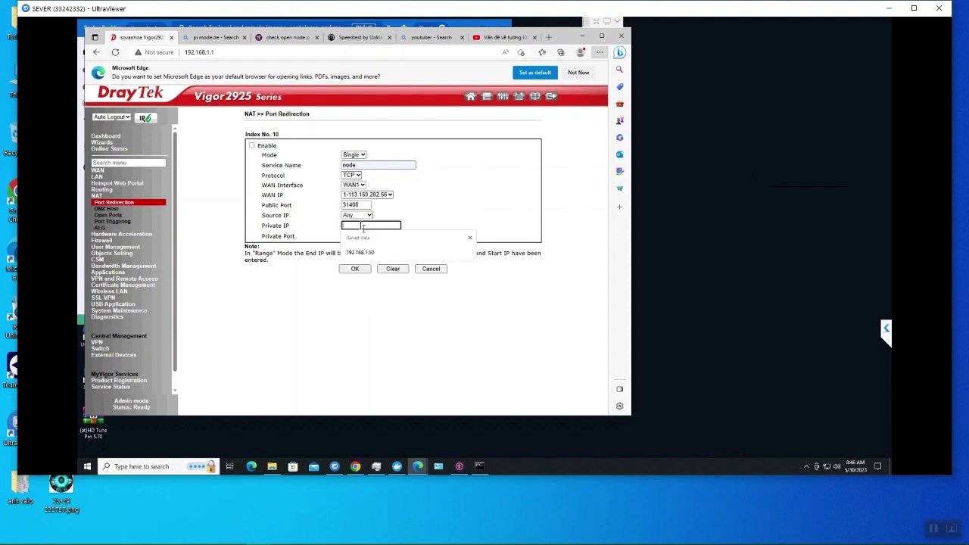
{"action": "left_click", "coordinate": [360, 252]}
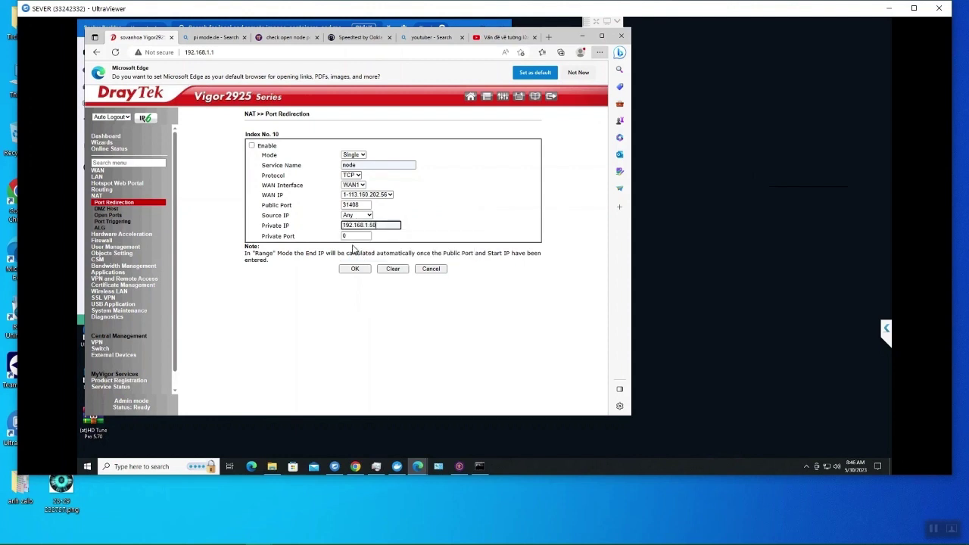
{"action": "key", "text": "Tab"}
{"action": "type", "text": "31408"}
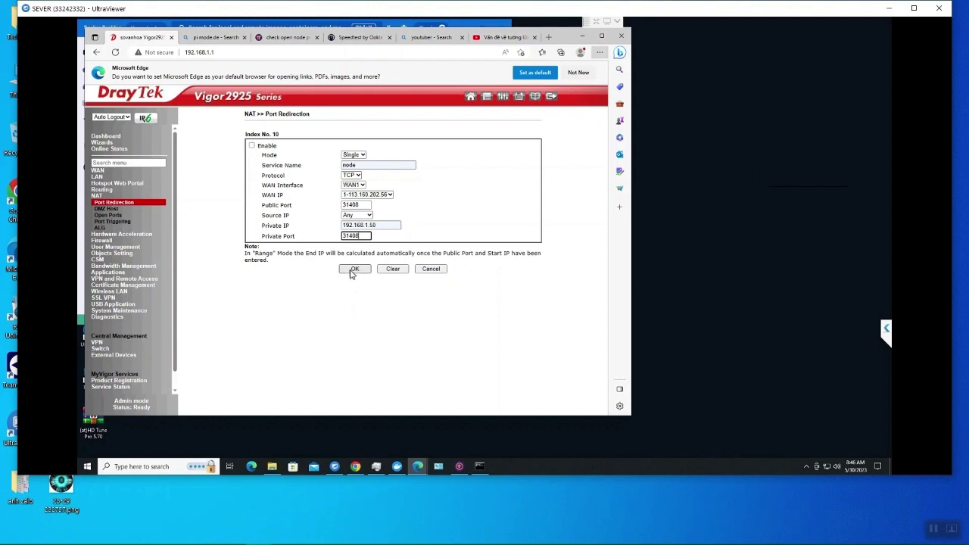
{"action": "left_click", "coordinate": [353, 270]}
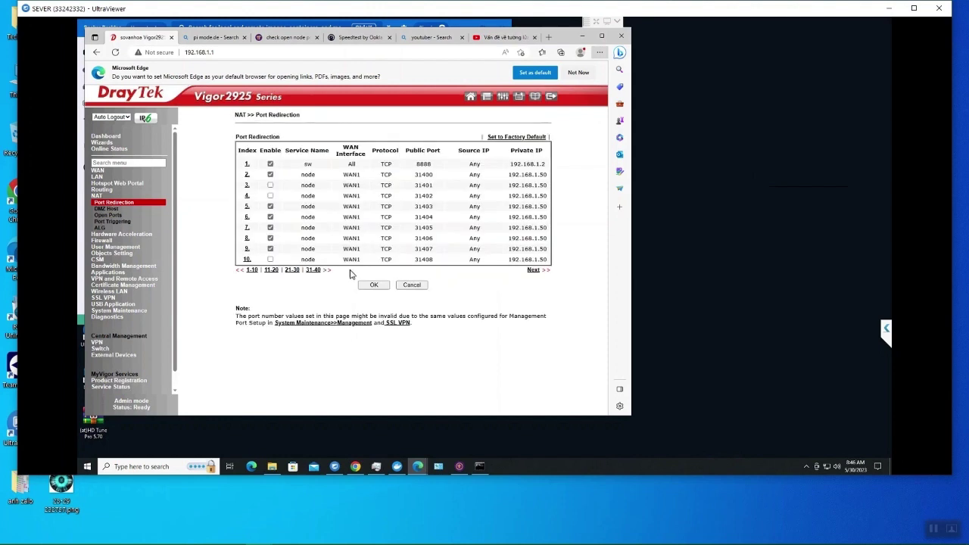
Step: Mark entries 10 and 3 as enabled in the Port Redirection list
{"action": "left_click", "coordinate": [271, 260]}
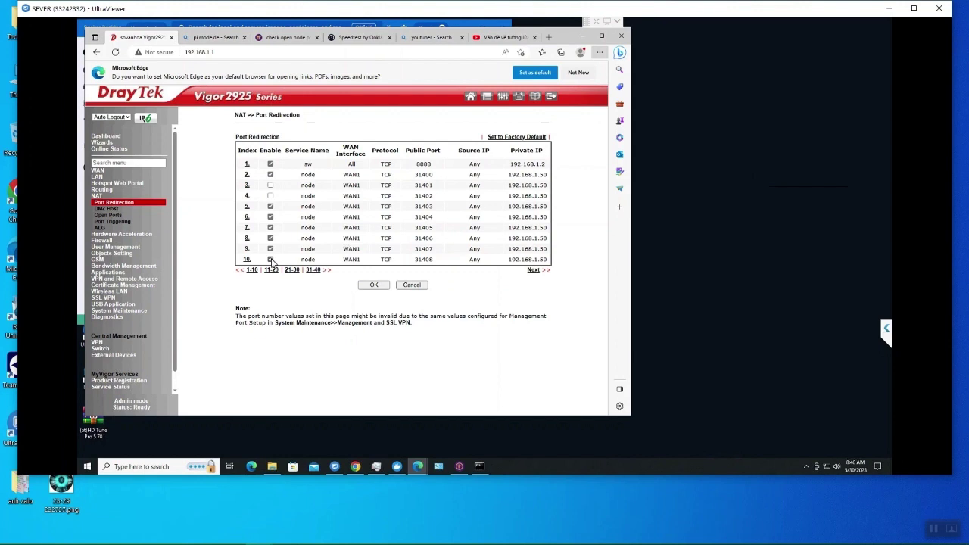
{"action": "left_click", "coordinate": [270, 185]}
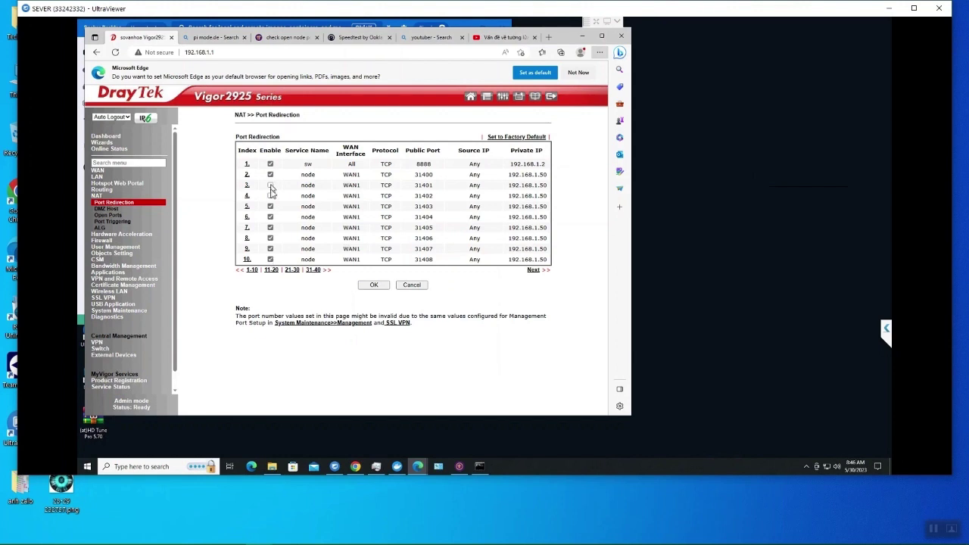
Step: Enable Port Redirection entry 11, name it node and assign it to the WAN1 interface
{"action": "left_click", "coordinate": [271, 272]}
{"action": "left_click", "coordinate": [248, 165]}
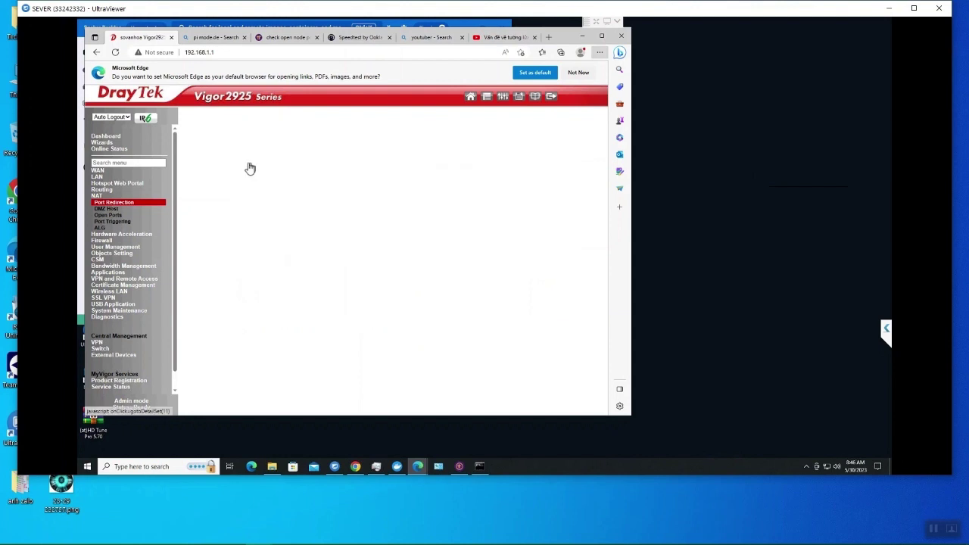
{"action": "left_click", "coordinate": [252, 145]}
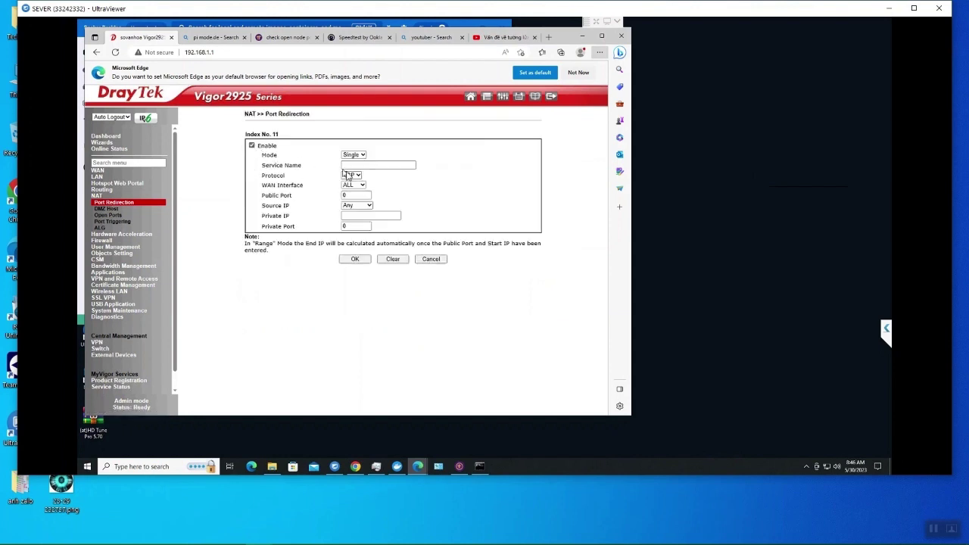
{"action": "left_click", "coordinate": [352, 167]}
{"action": "left_click", "coordinate": [363, 189]}
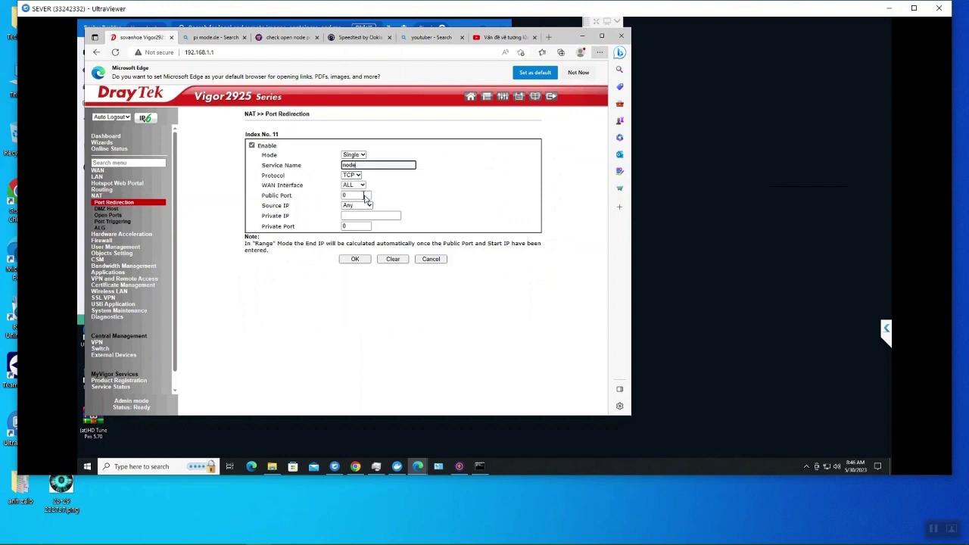
{"action": "left_click", "coordinate": [362, 186]}
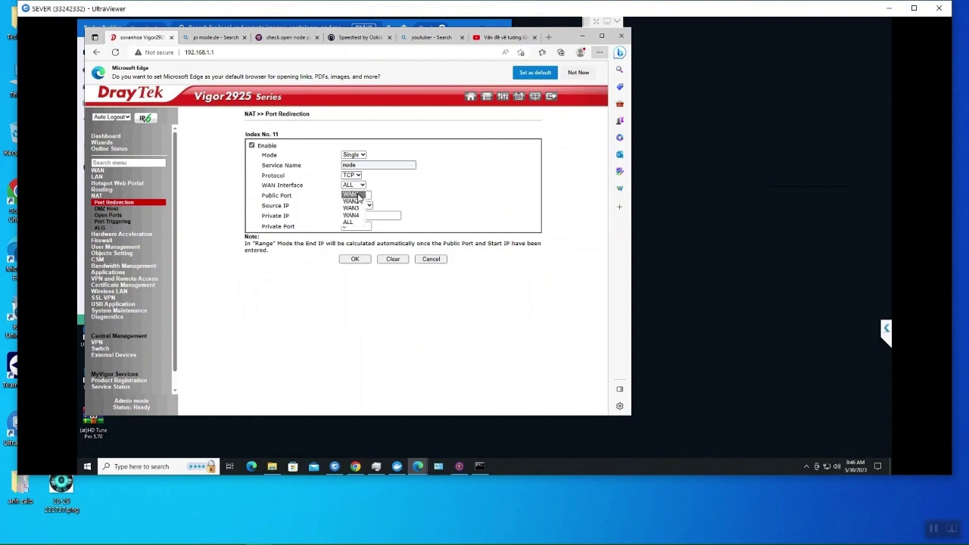
{"action": "left_click", "coordinate": [358, 196]}
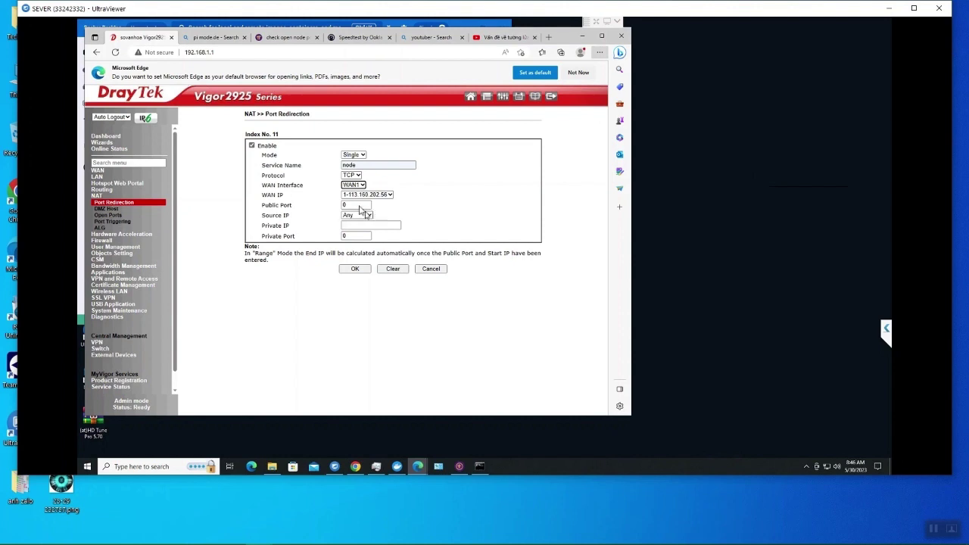
Step: Set entry 11's public port to 31409 and private IP to 192.168.1.50, fill in the matching private port, and save the entry
{"action": "left_click_drag", "start_coordinate": [356, 205], "coordinate": [336, 203]}
{"action": "type", "text": "31409"}
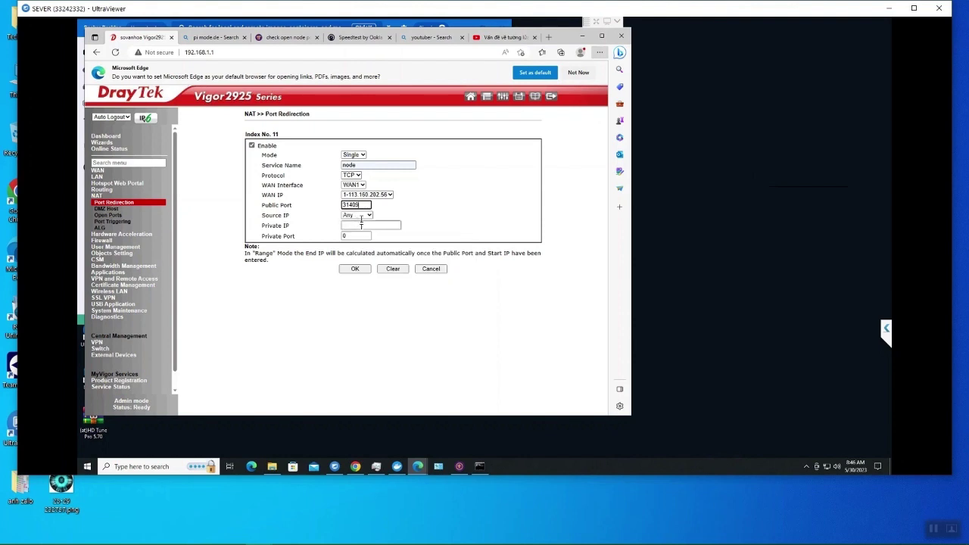
{"action": "left_click", "coordinate": [360, 226]}
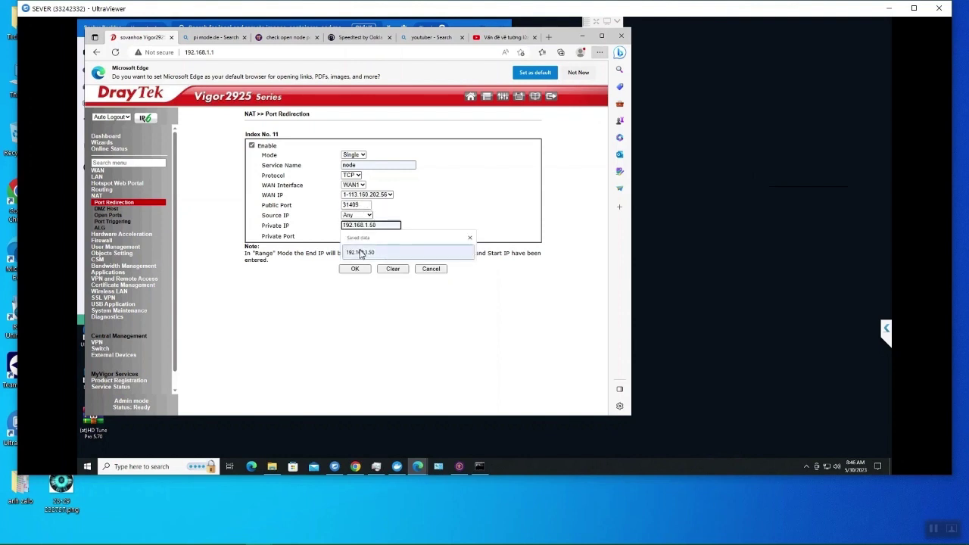
{"action": "left_click", "coordinate": [360, 253]}
{"action": "left_click", "coordinate": [360, 235]}
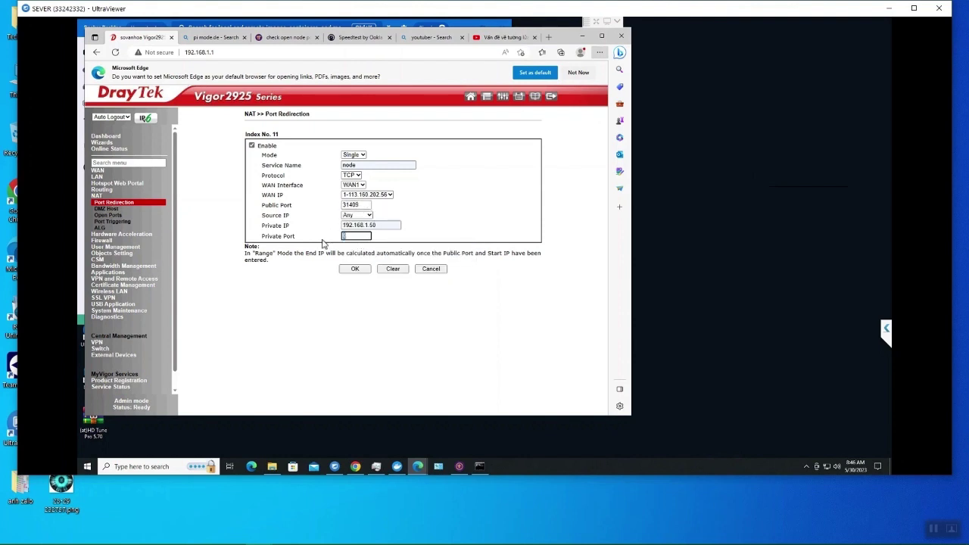
{"action": "type", "text": "3140"}
{"action": "left_click", "coordinate": [353, 256]}
{"action": "left_click", "coordinate": [356, 270]}
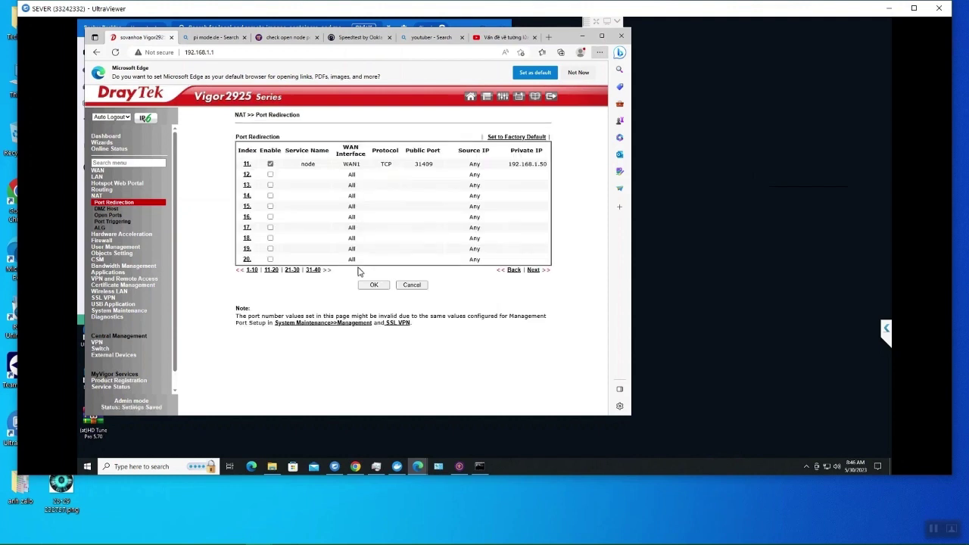
Step: Enable Port Redirection entries 4, 3 and 10 from their individual settings, saving each one
{"action": "left_click", "coordinate": [252, 270]}
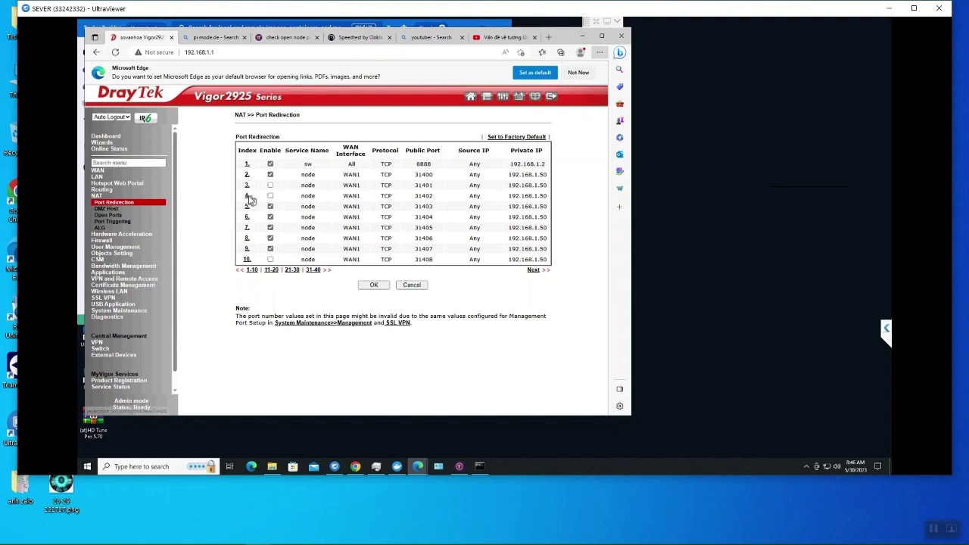
{"action": "left_click", "coordinate": [247, 197]}
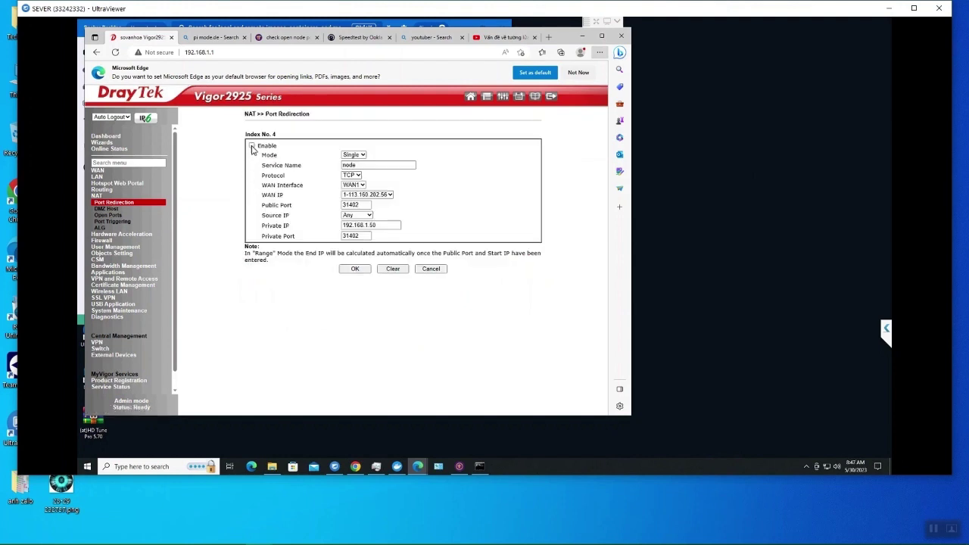
{"action": "left_click", "coordinate": [355, 270]}
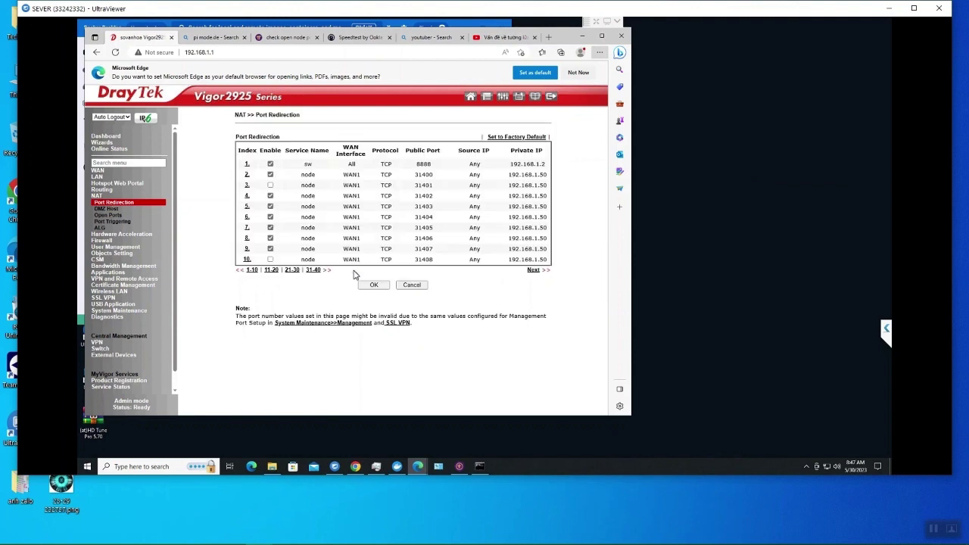
{"action": "left_click", "coordinate": [248, 186]}
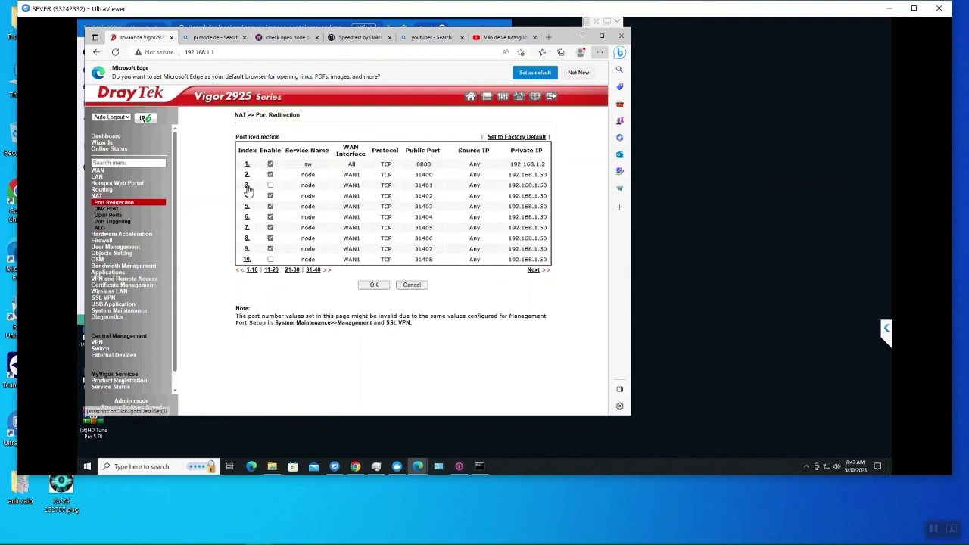
{"action": "left_click", "coordinate": [251, 147]}
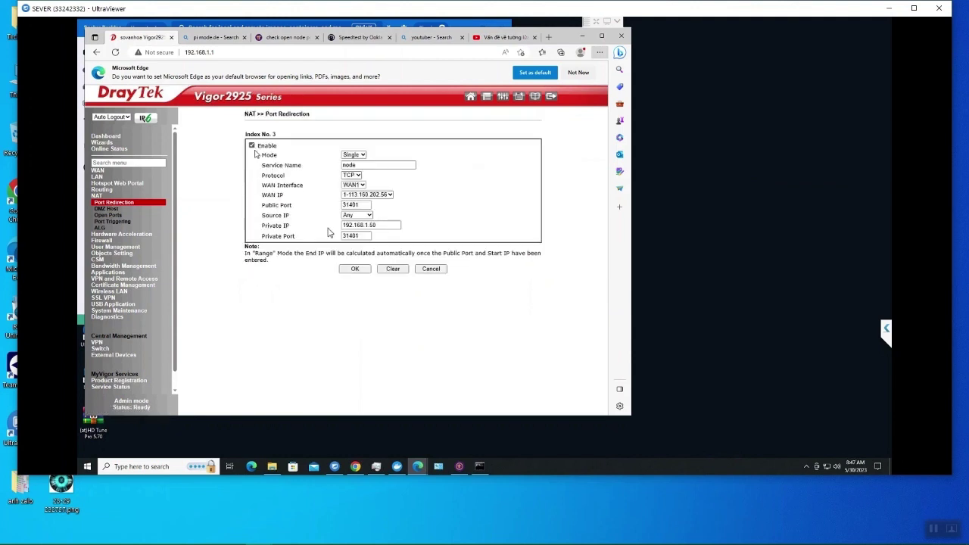
{"action": "left_click", "coordinate": [358, 270]}
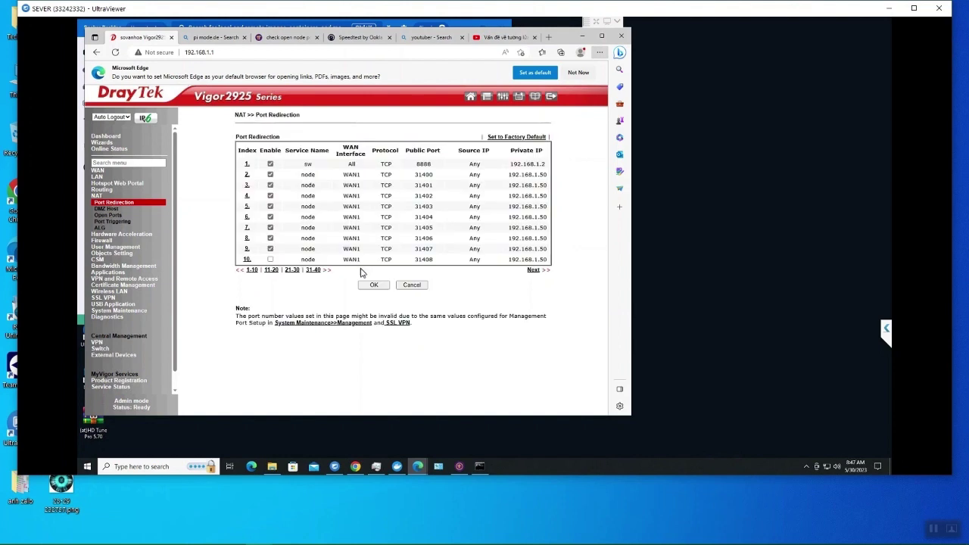
{"action": "left_click", "coordinate": [247, 260]}
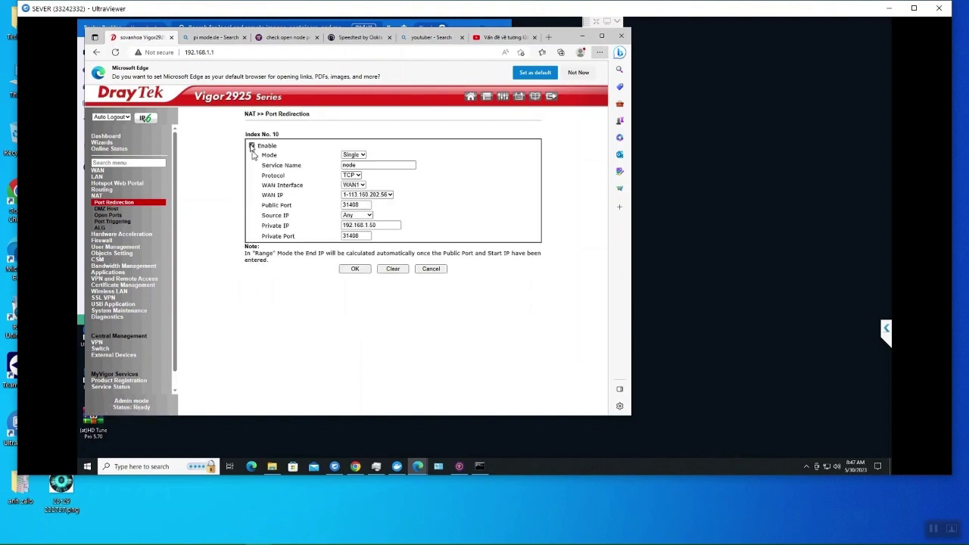
{"action": "left_click", "coordinate": [355, 269]}
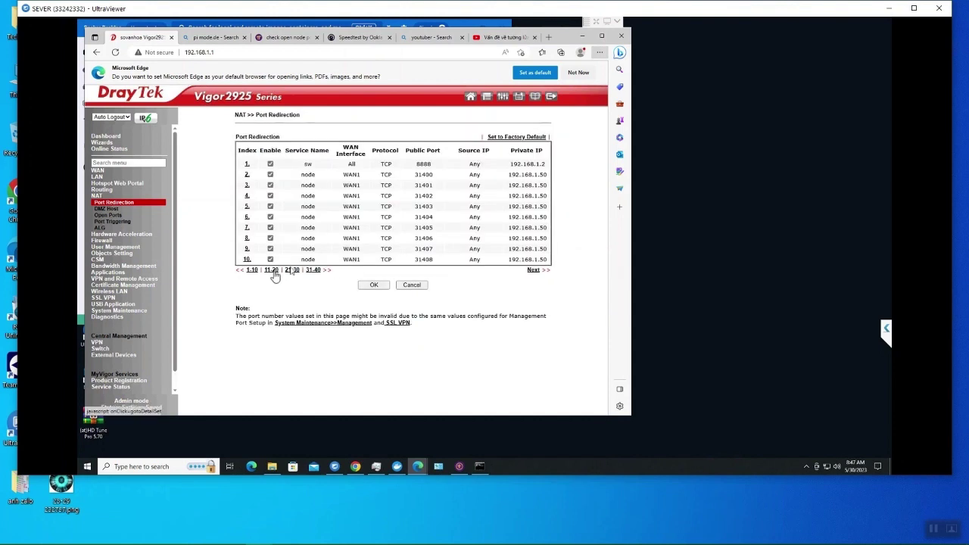
Step: Review Port Redirection entries 11-20 and 1-10, and apply the list
{"action": "left_click", "coordinate": [271, 275]}
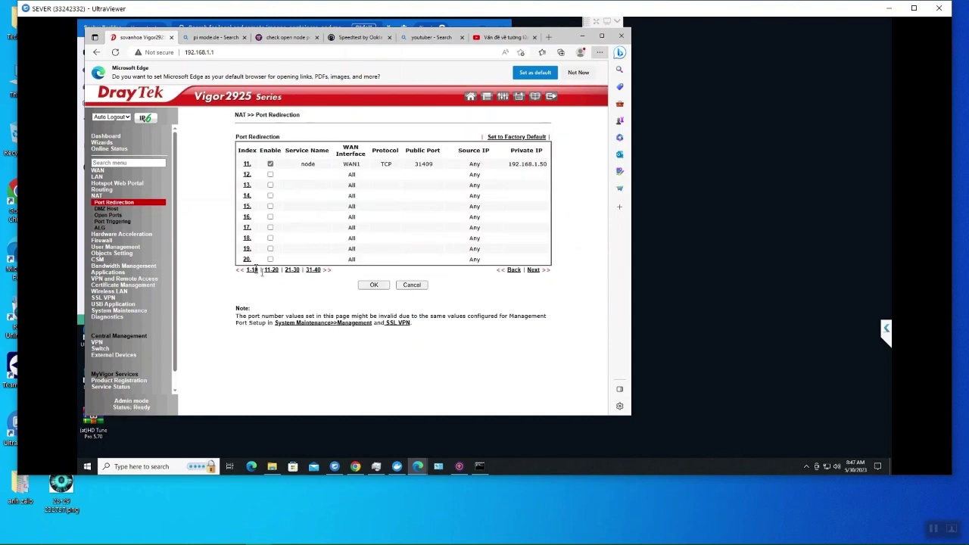
{"action": "left_click", "coordinate": [253, 270]}
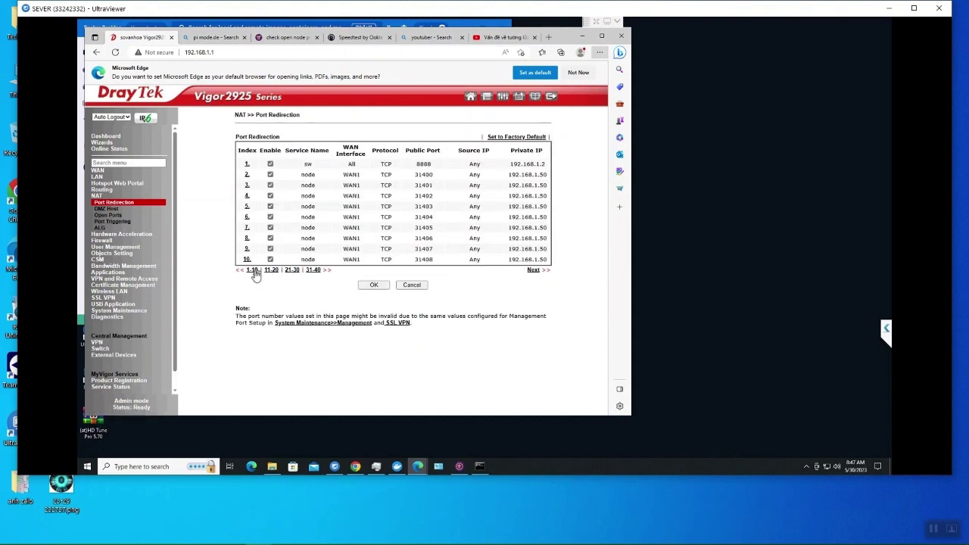
{"action": "left_click", "coordinate": [374, 286]}
{"action": "left_click", "coordinate": [536, 271]}
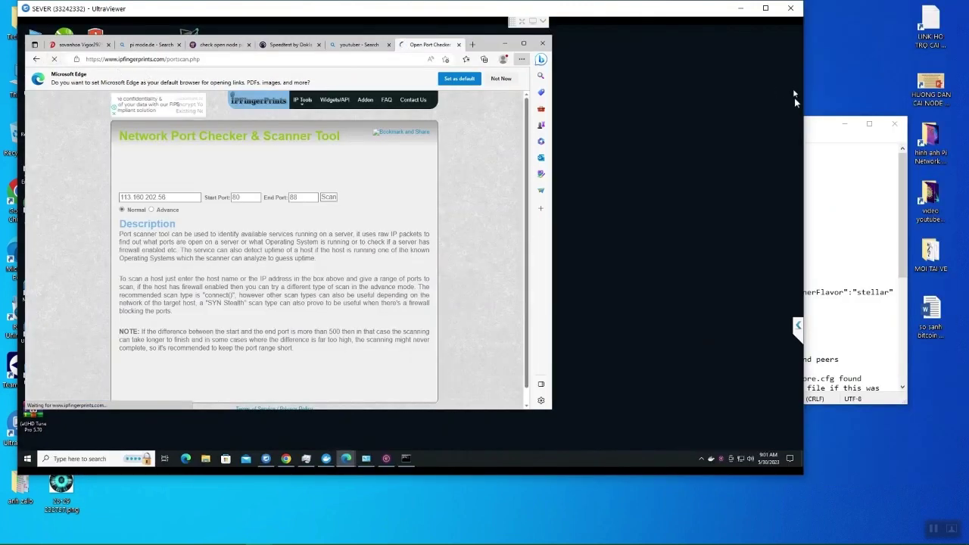
Step: Close the text file window and scan ports 31400 to 31409 on the public IP with the Network Port Checker, examining each port's state
{"action": "left_click", "coordinate": [901, 124]}
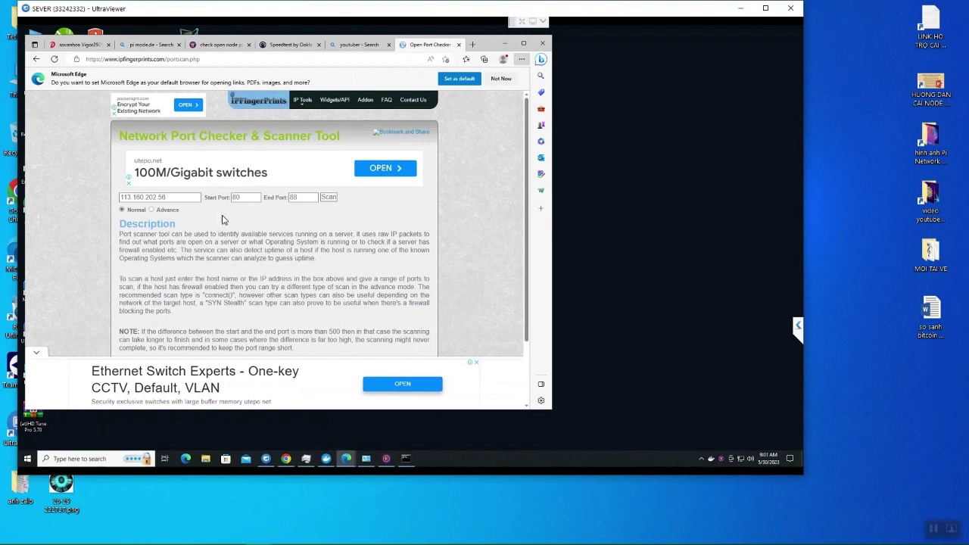
{"action": "double_click", "coordinate": [243, 196]}
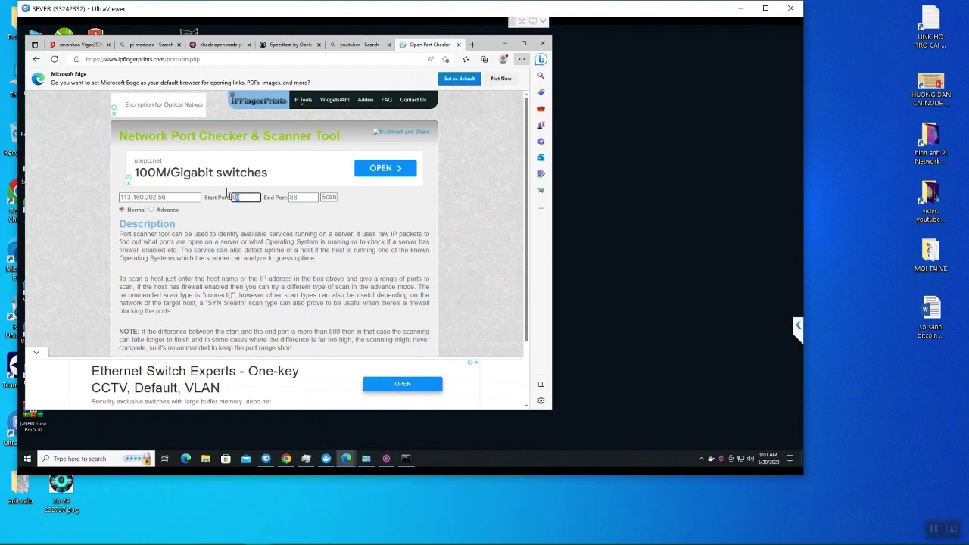
{"action": "type", "text": "31"}
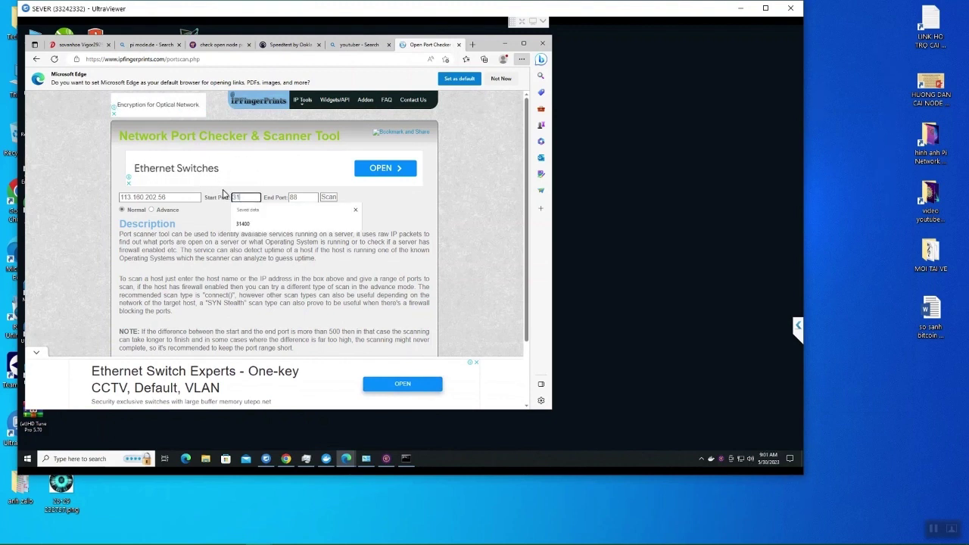
{"action": "type", "text": "400"}
{"action": "key", "text": "Tab"}
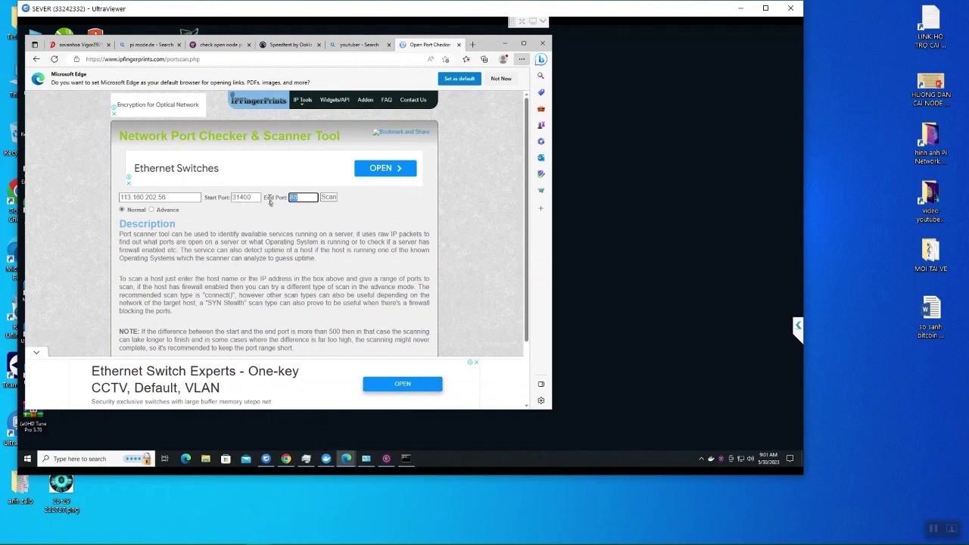
{"action": "type", "text": "31409"}
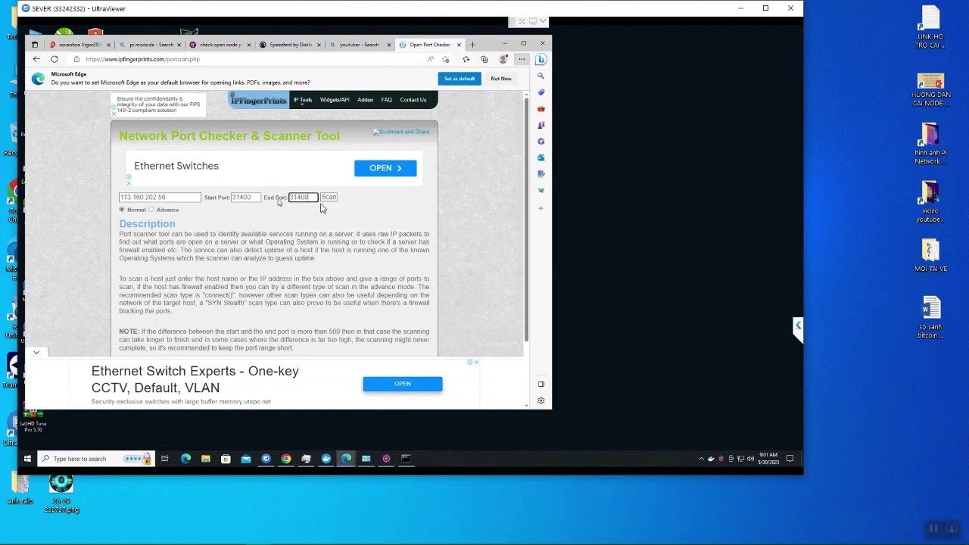
{"action": "left_click", "coordinate": [328, 199]}
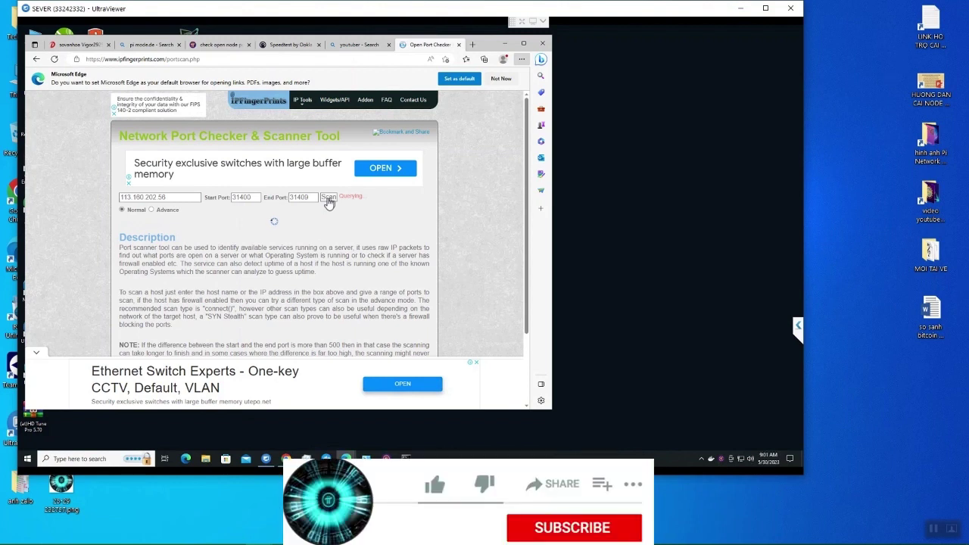
{"action": "scroll", "coordinate": [210, 295], "scroll_direction": "down", "scroll_amount": 1}
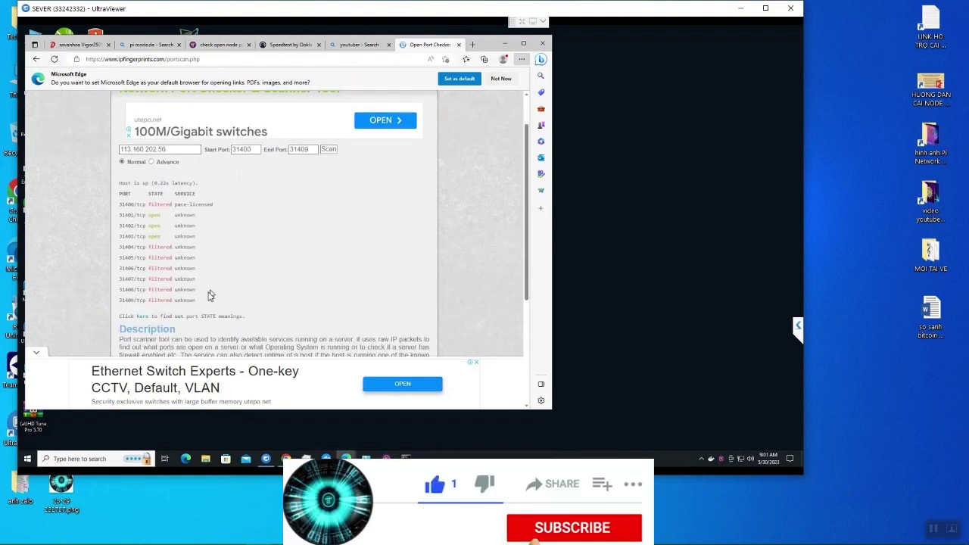
{"action": "left_click_drag", "start_coordinate": [200, 303], "coordinate": [119, 182]}
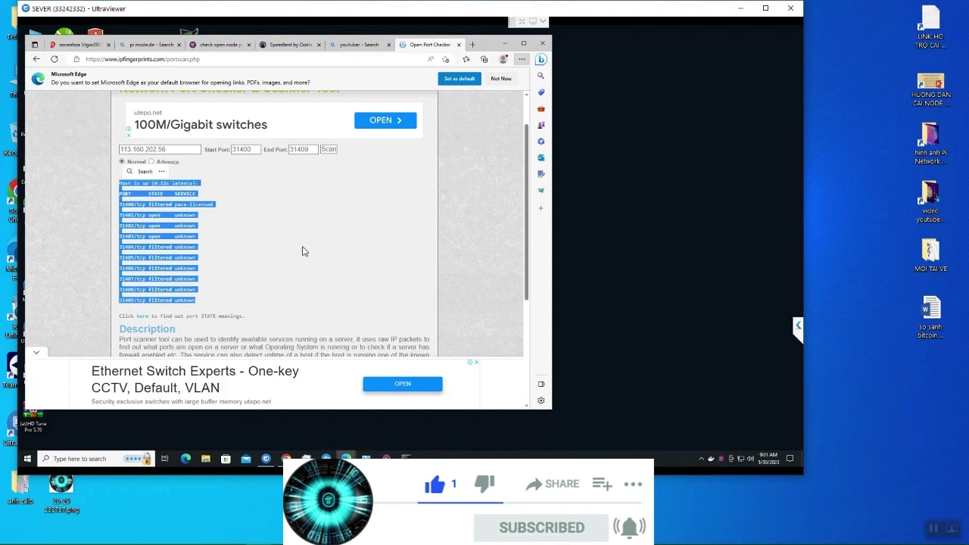
{"action": "left_click", "coordinate": [303, 252]}
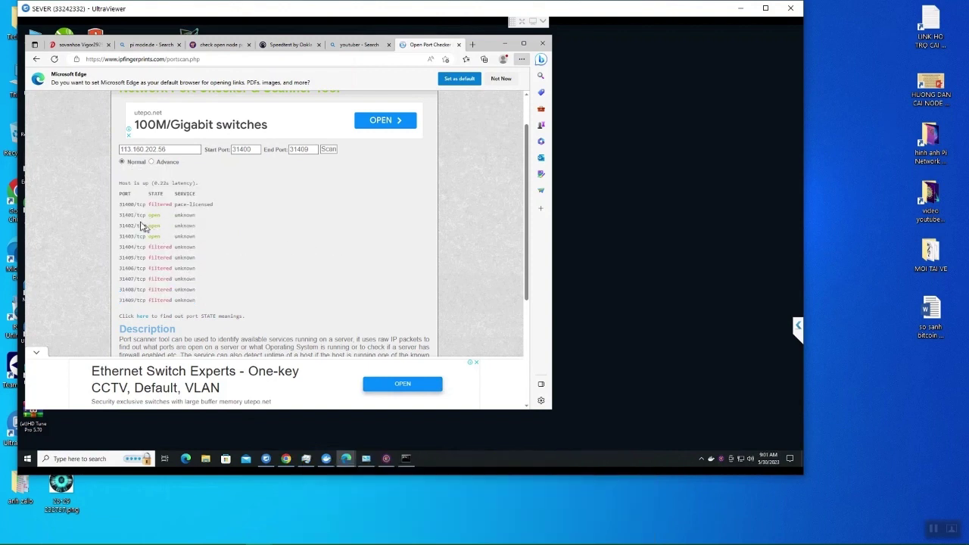